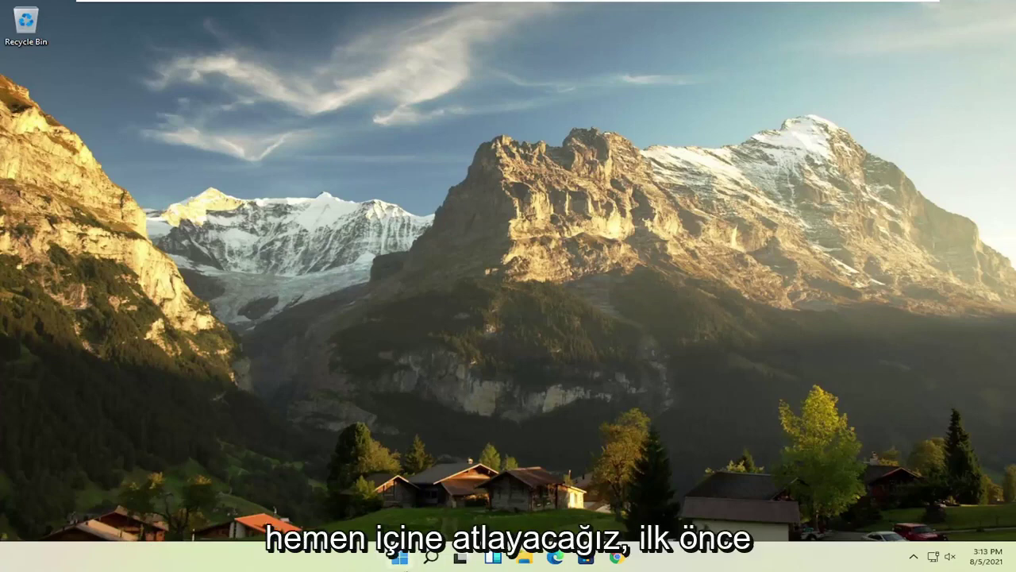
# Launch Task Manager from the Win+X menu and show its Startup apps list
pyautogui.rightClick(399, 558)
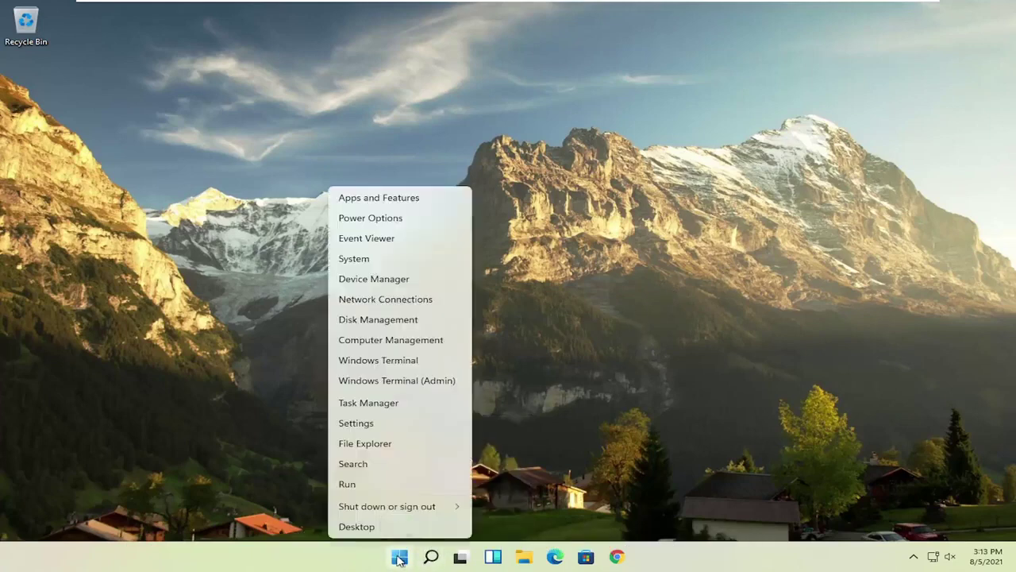
pyautogui.click(375, 405)
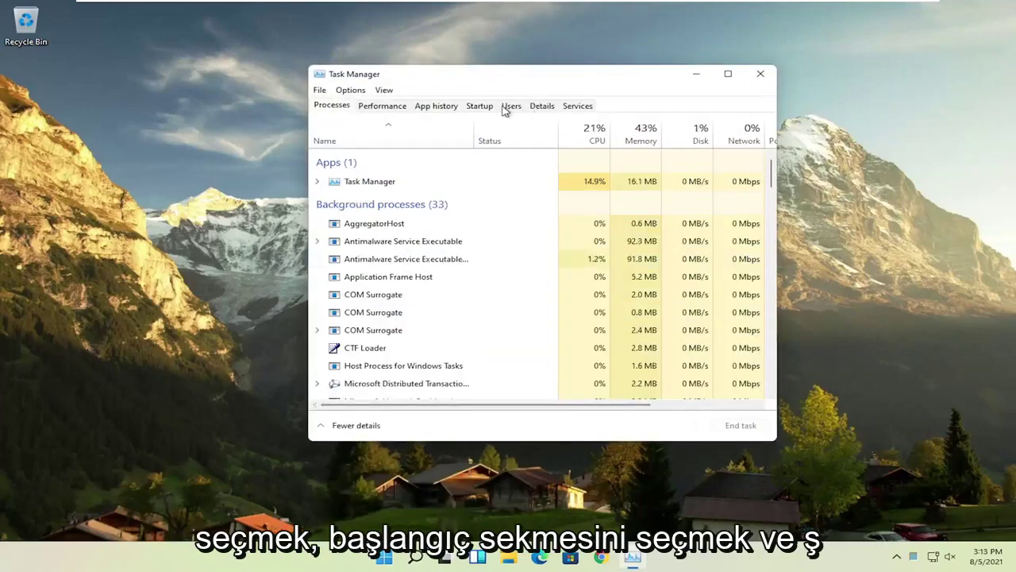
pyautogui.click(479, 108)
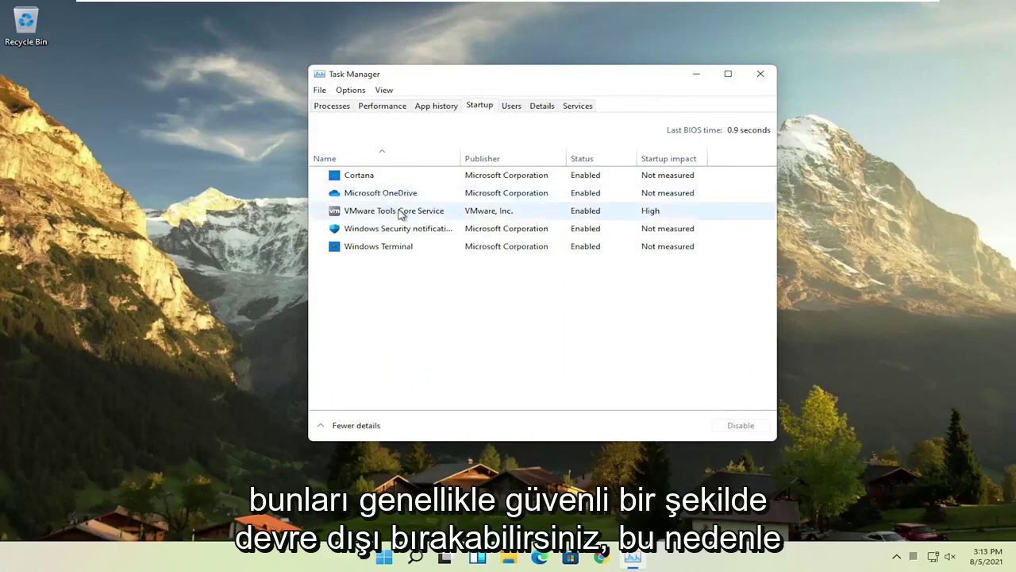
# Disable Microsoft OneDrive at startup and close Task Manager
pyautogui.click(369, 196)
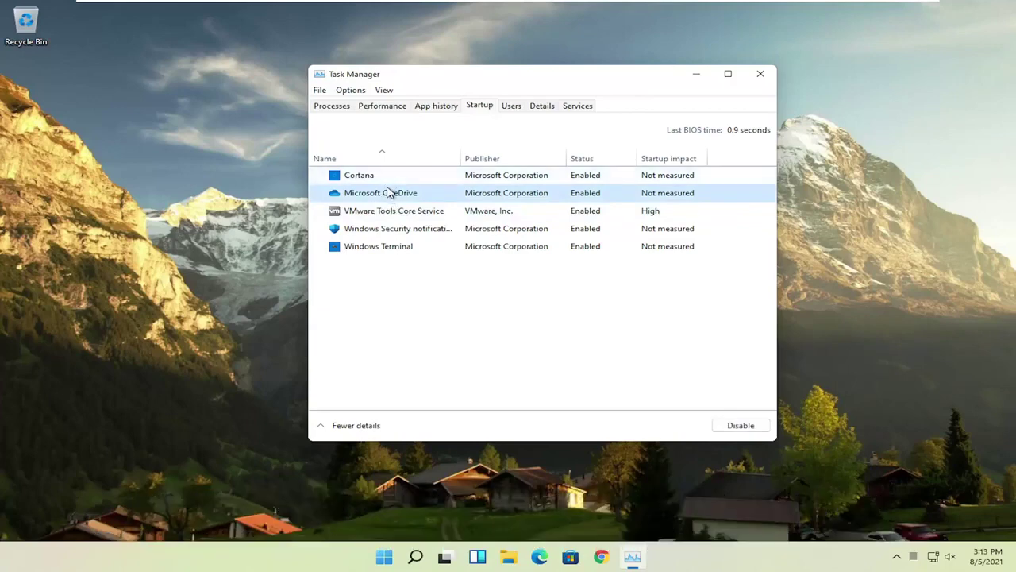
pyautogui.click(739, 427)
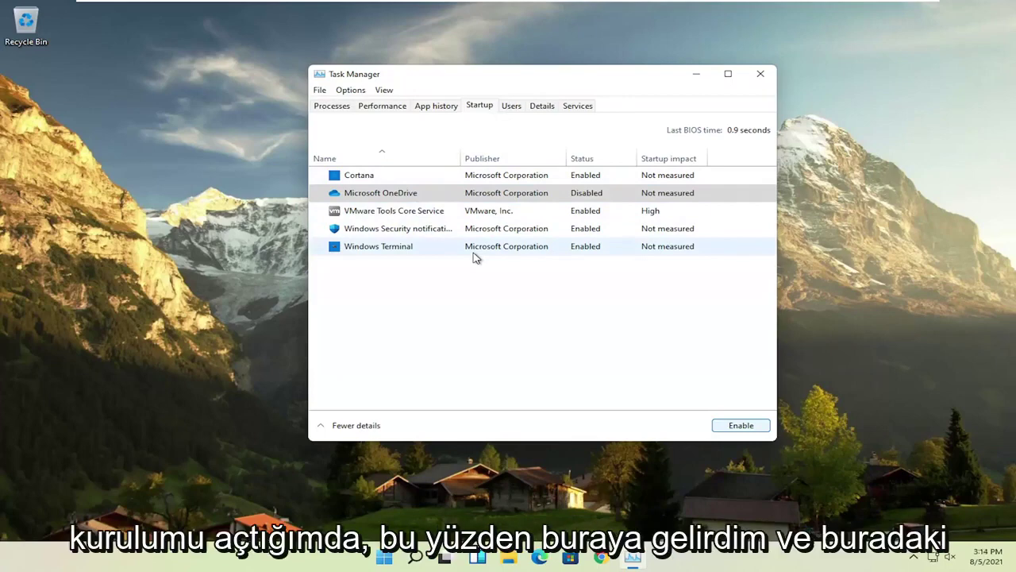
pyautogui.click(470, 193)
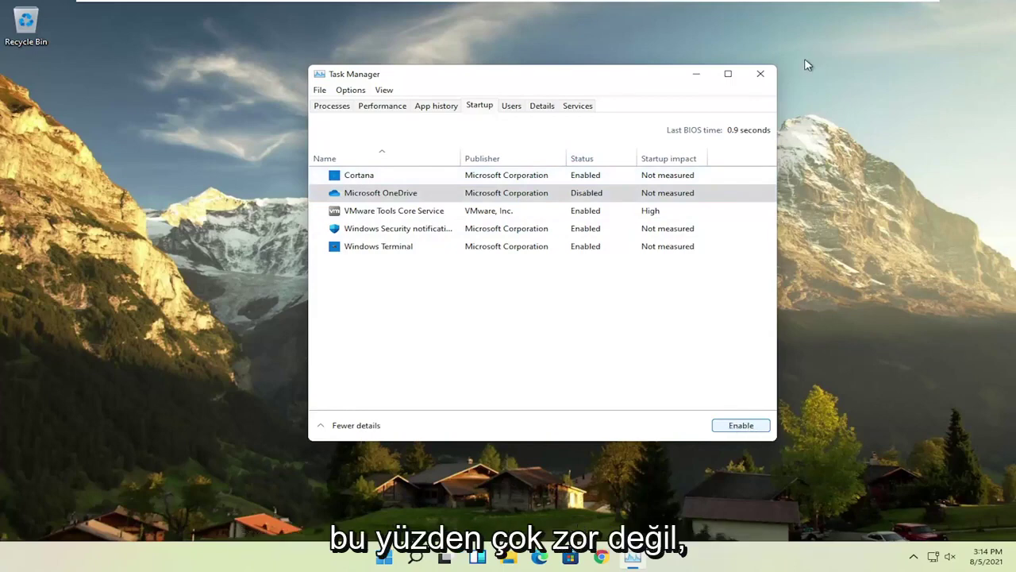
pyautogui.click(758, 74)
pyautogui.moveTo(429, 558)
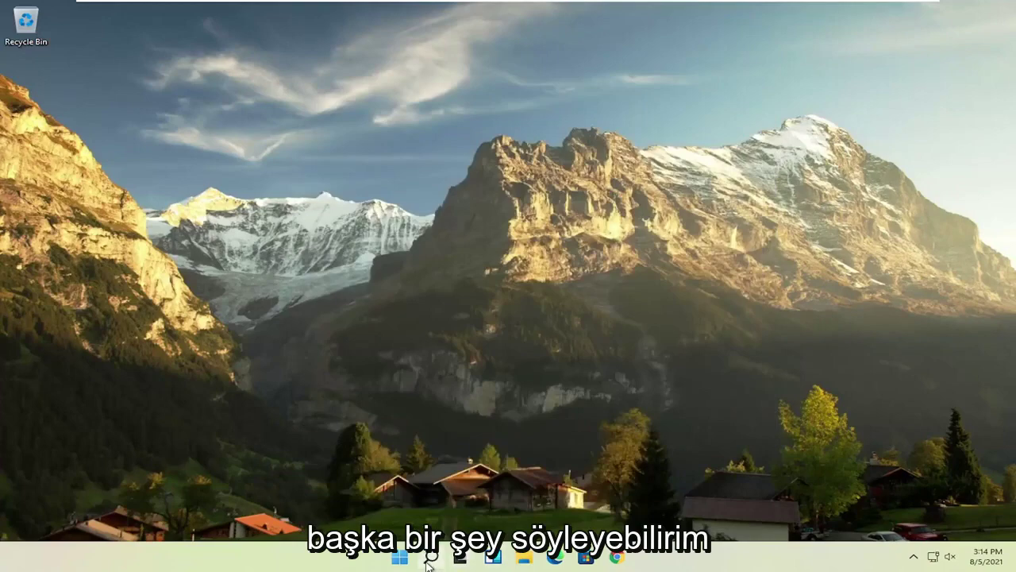
# Search 'apps' in Windows Search and open Apps & features settings
pyautogui.click(429, 558)
pyautogui.write('apps')
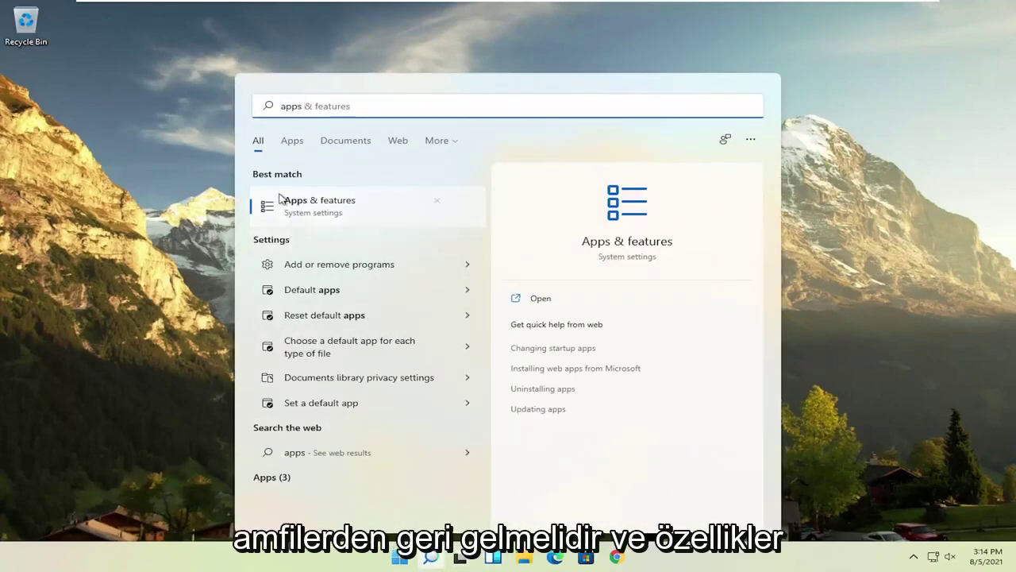
pyautogui.click(312, 205)
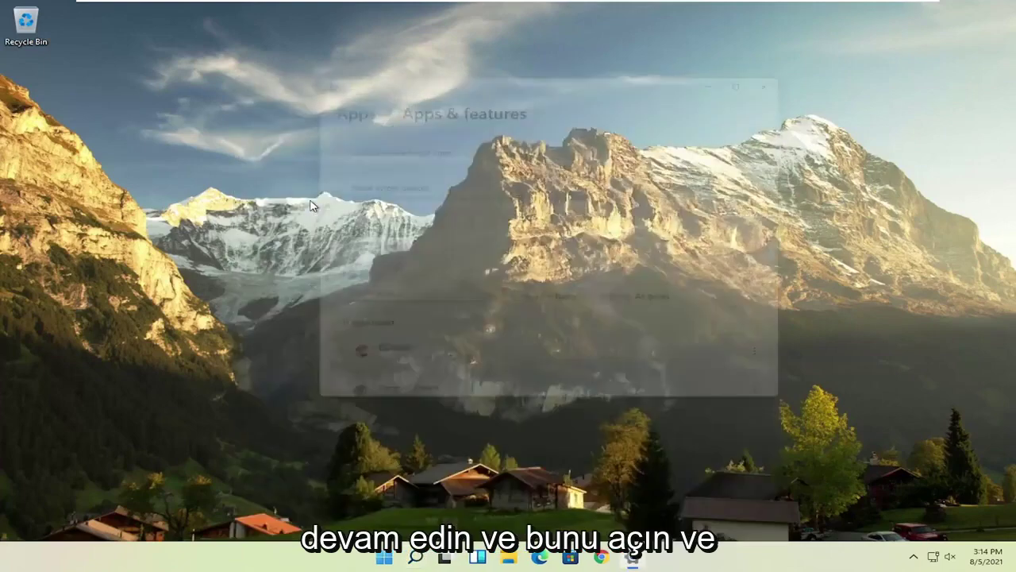
# Scroll the installed apps, view and dismiss CCleaner's options, then close Settings
pyautogui.scroll(-1, 486, 248)
pyautogui.scroll(-3, 445, 302)
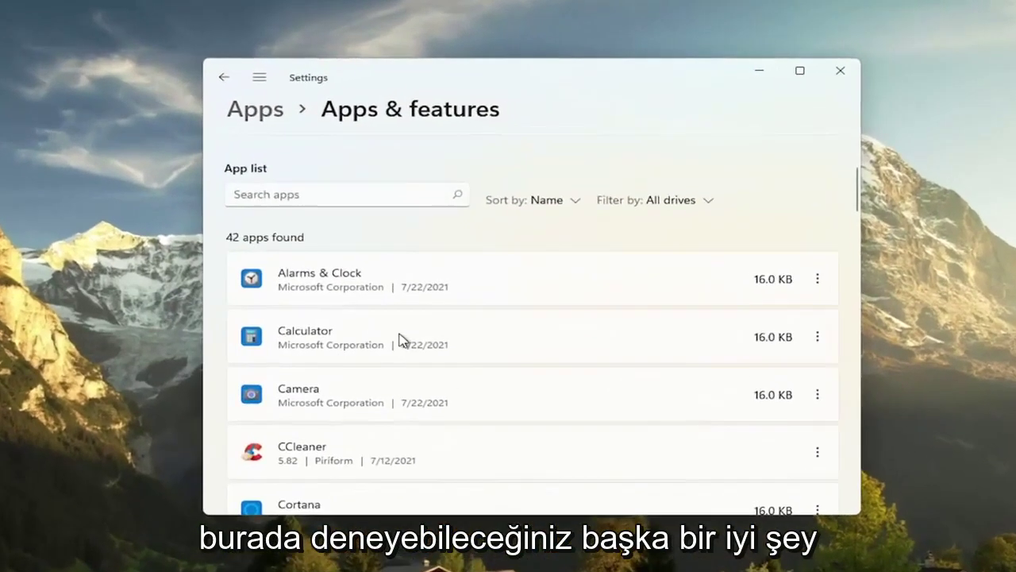
pyautogui.scroll(-1, 401, 340)
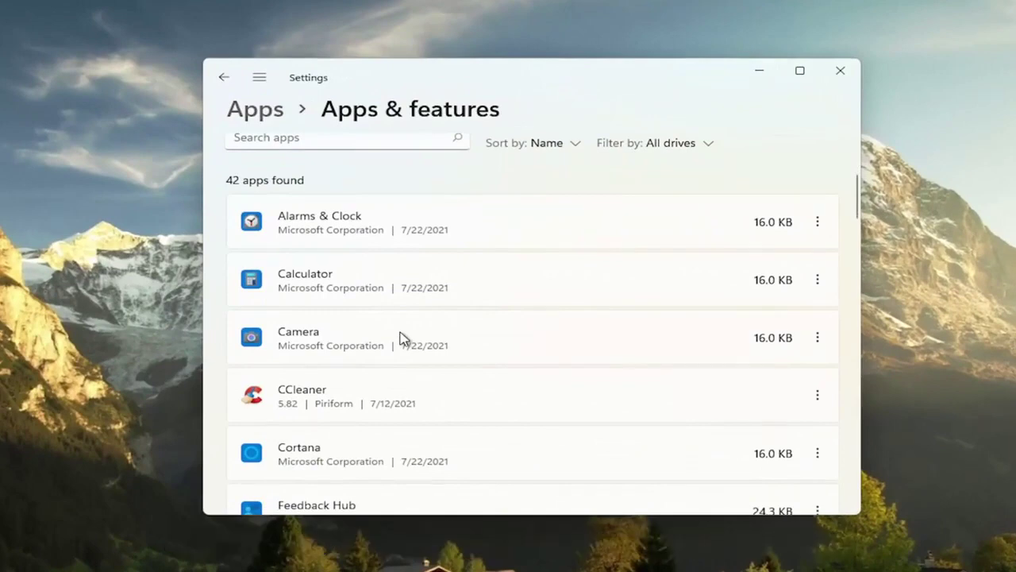
pyautogui.scroll(-1, 401, 339)
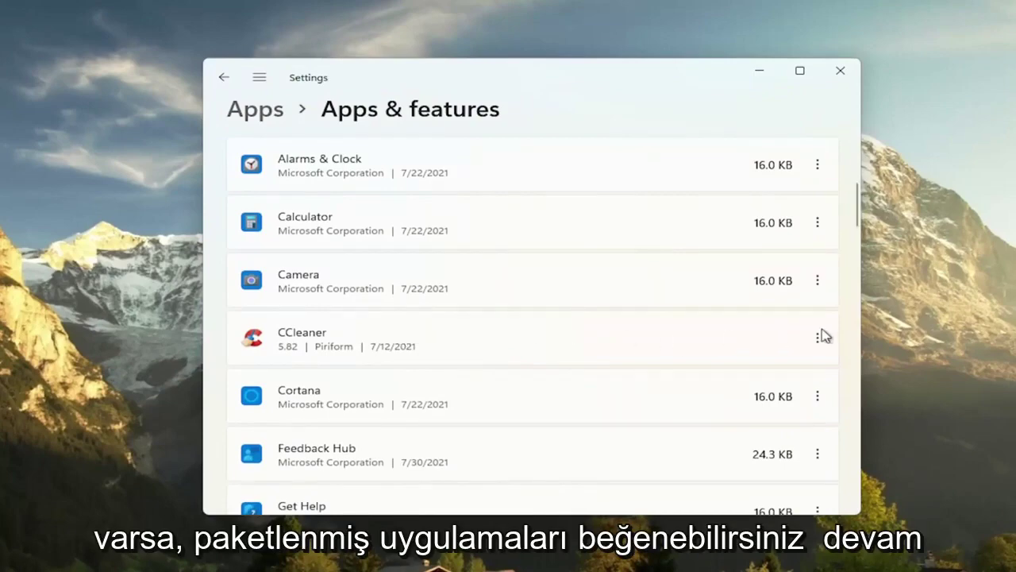
pyautogui.click(827, 342)
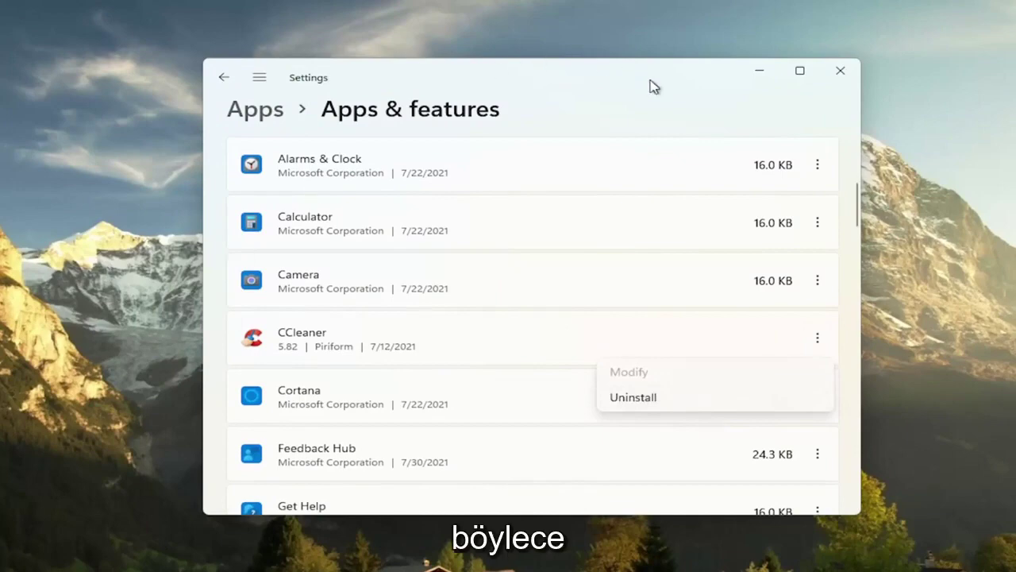
pyautogui.click(650, 83)
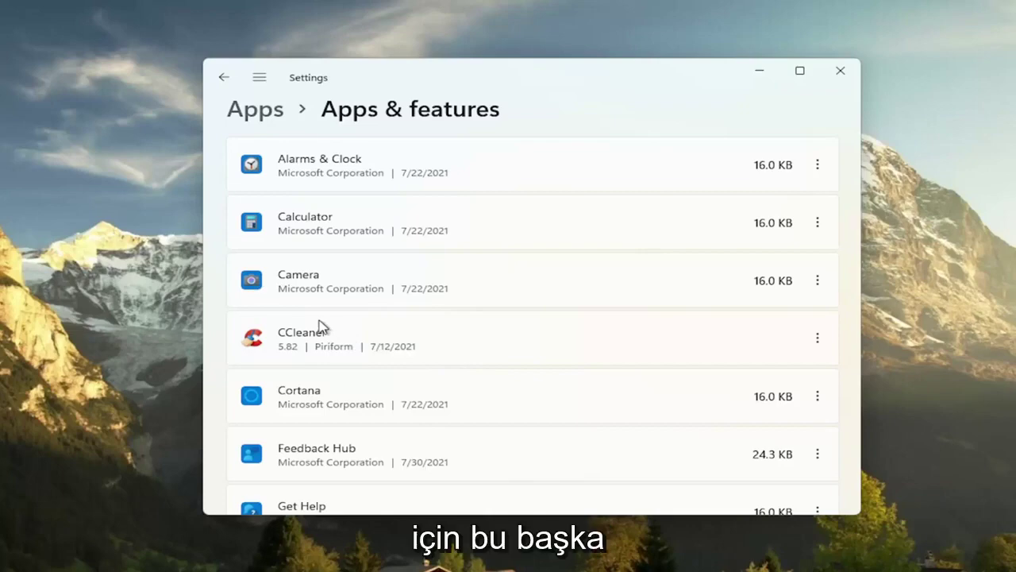
pyautogui.click(842, 70)
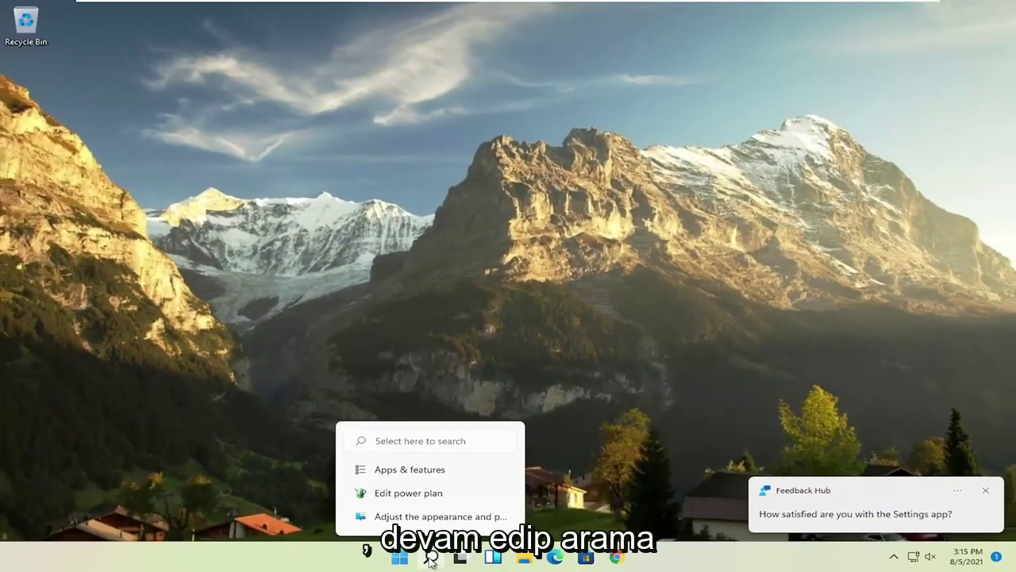
# Search 'adjust' and open 'Adjust the appearance and performance of Windows'
pyautogui.click(425, 558)
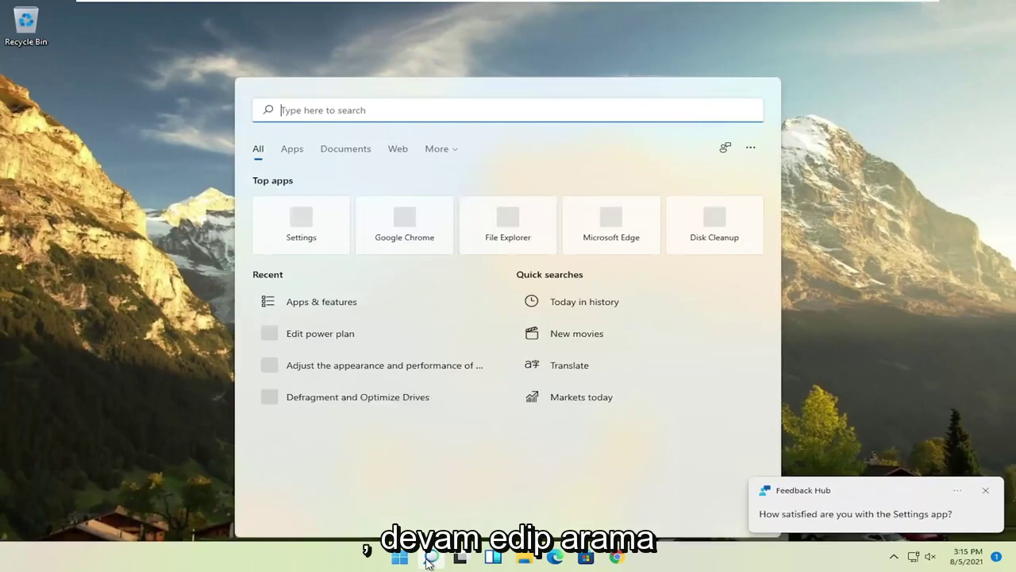
pyautogui.write('adjust')
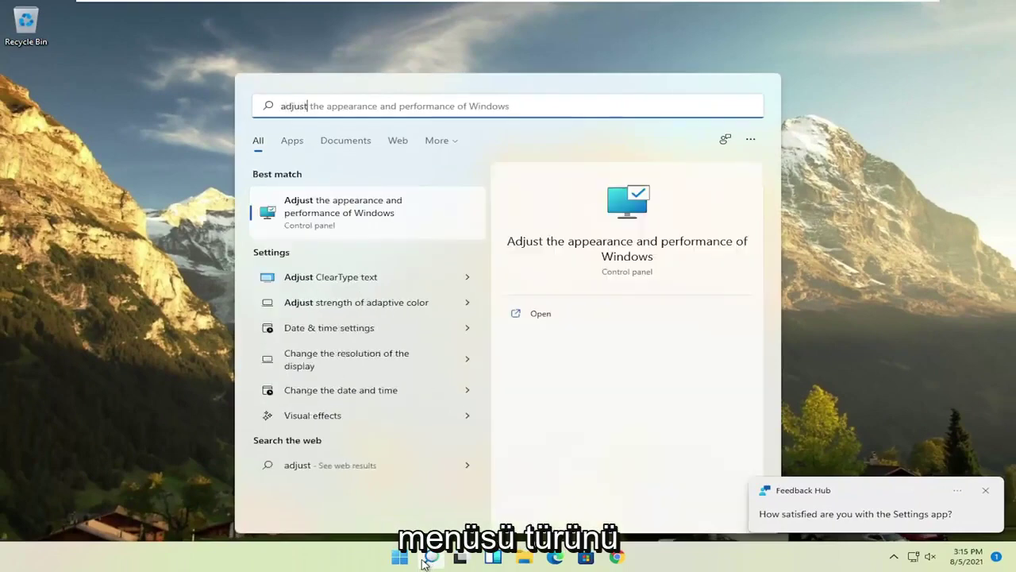
pyautogui.click(381, 212)
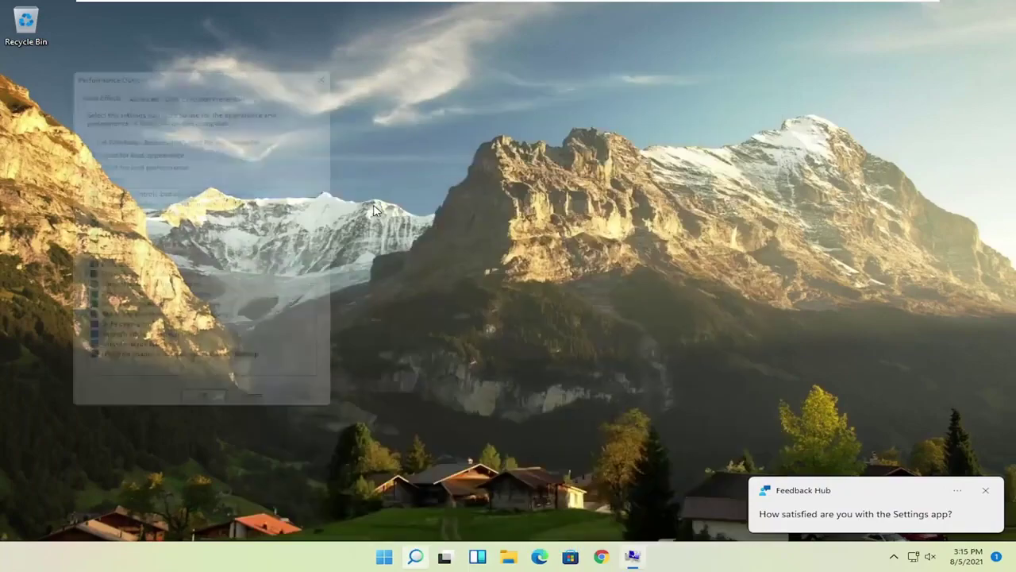
# Apply 'Adjust for best performance' on the Visual Effects tab, unchecking every effect
pyautogui.moveTo(219, 59); pyautogui.dragTo(433, 55)
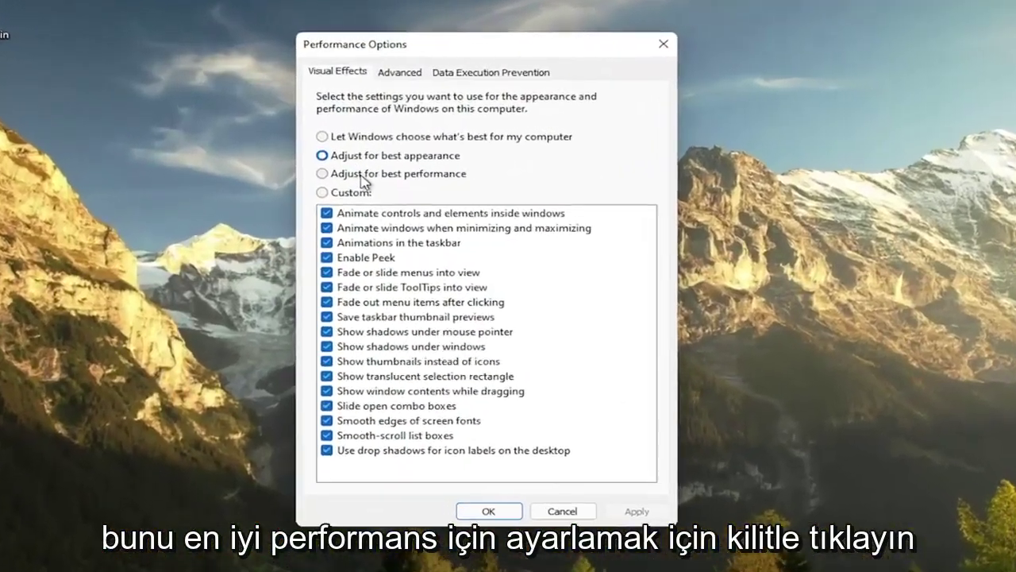
pyautogui.click(325, 161)
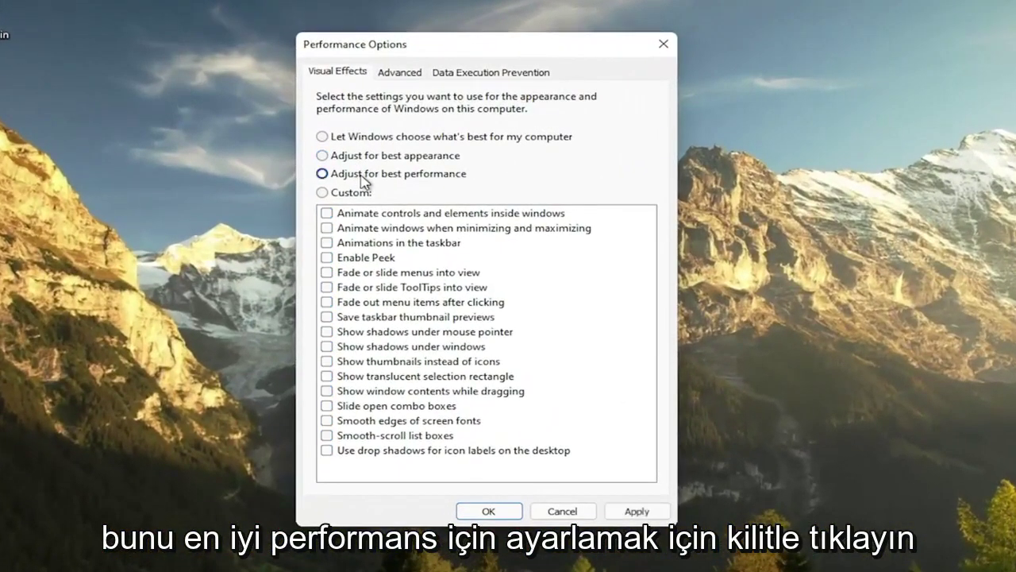
pyautogui.click(637, 511)
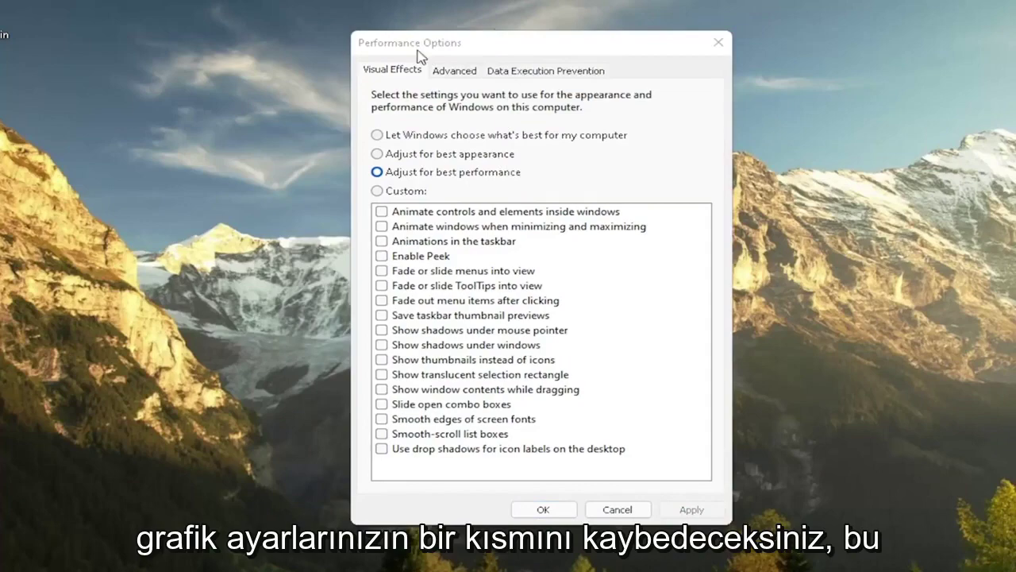
pyautogui.moveTo(532, 45)
pyautogui.mouseDown()
pyautogui.moveTo(367, 66)
pyautogui.moveTo(557, 53)
pyautogui.mouseUp()
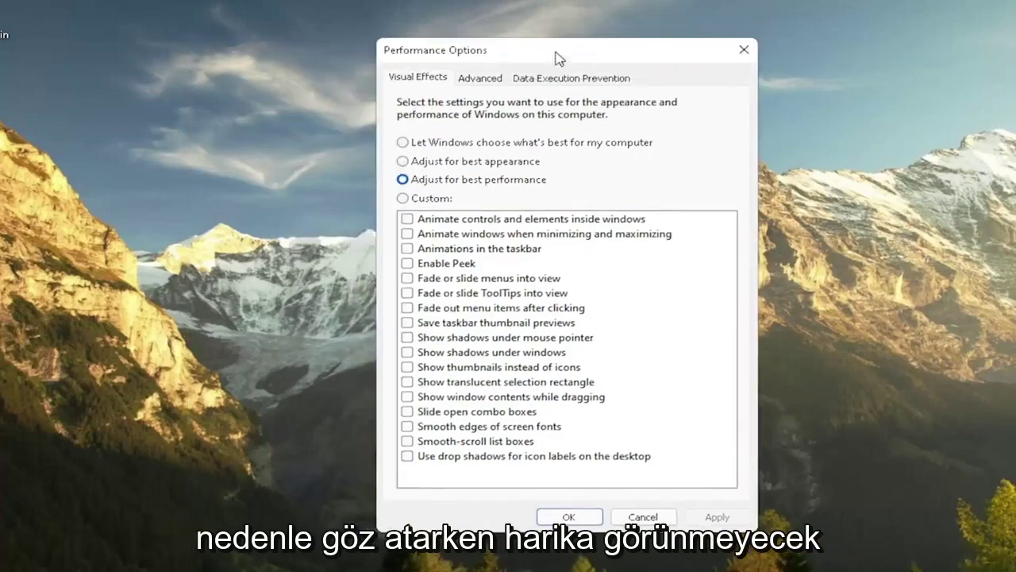
# Dismiss the Calendar app accidentally opened from the Start menu
pyautogui.press('super')
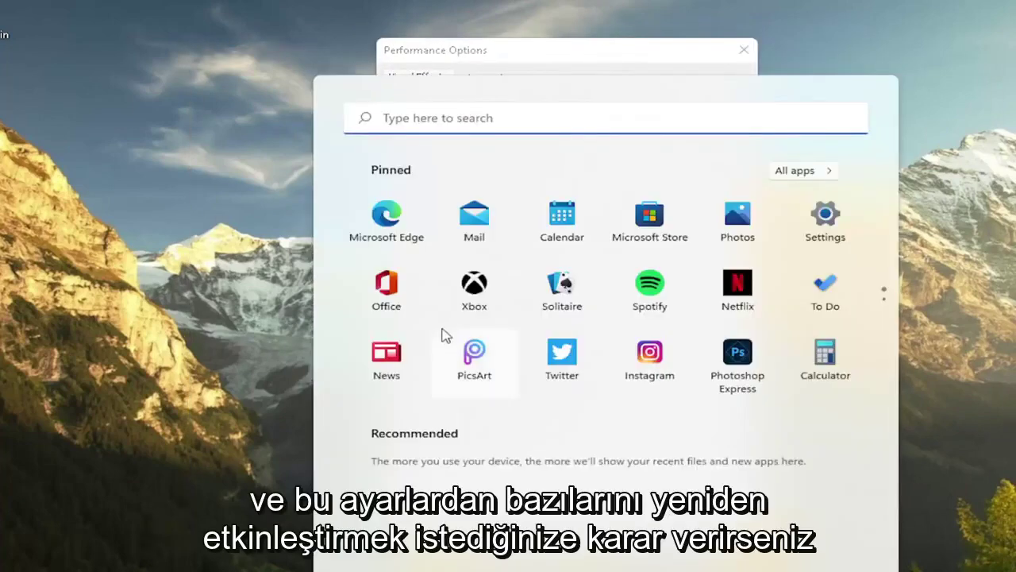
pyautogui.click(566, 226)
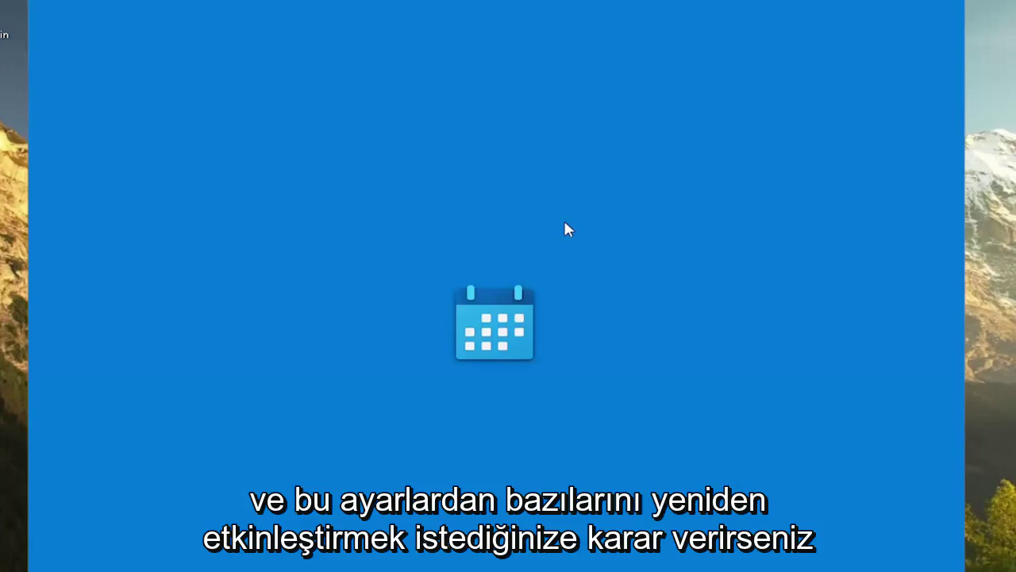
pyautogui.click(949, 6)
# Turn 'Show window contents while dragging' back on in Visual Effects and apply
pyautogui.click(405, 182)
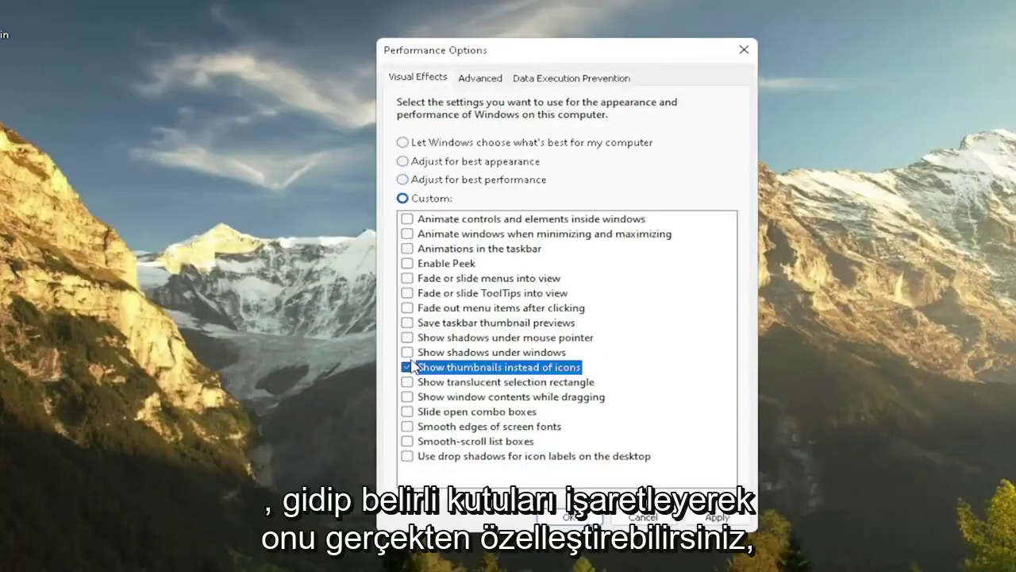
pyautogui.click(407, 308)
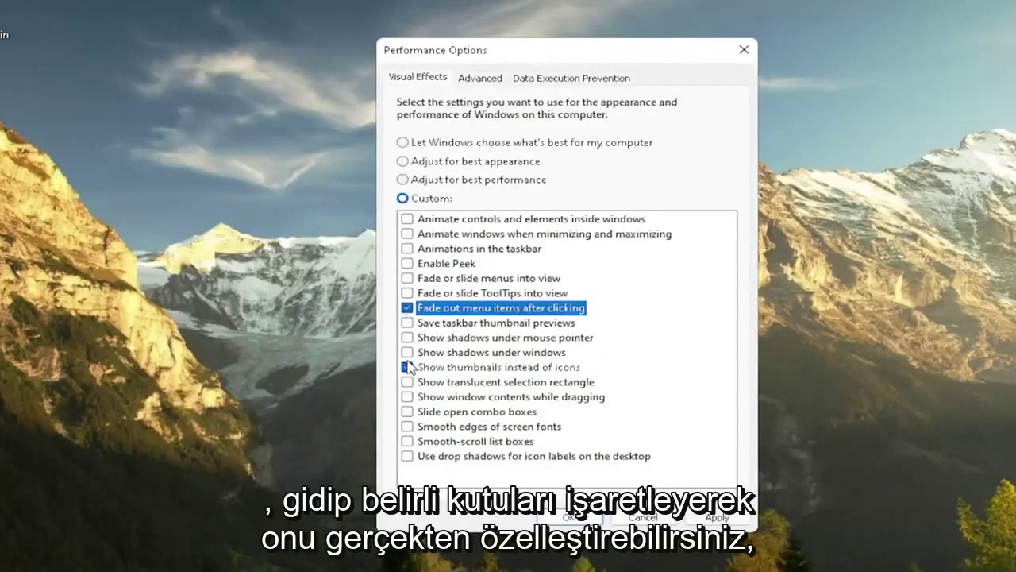
pyautogui.click(406, 308)
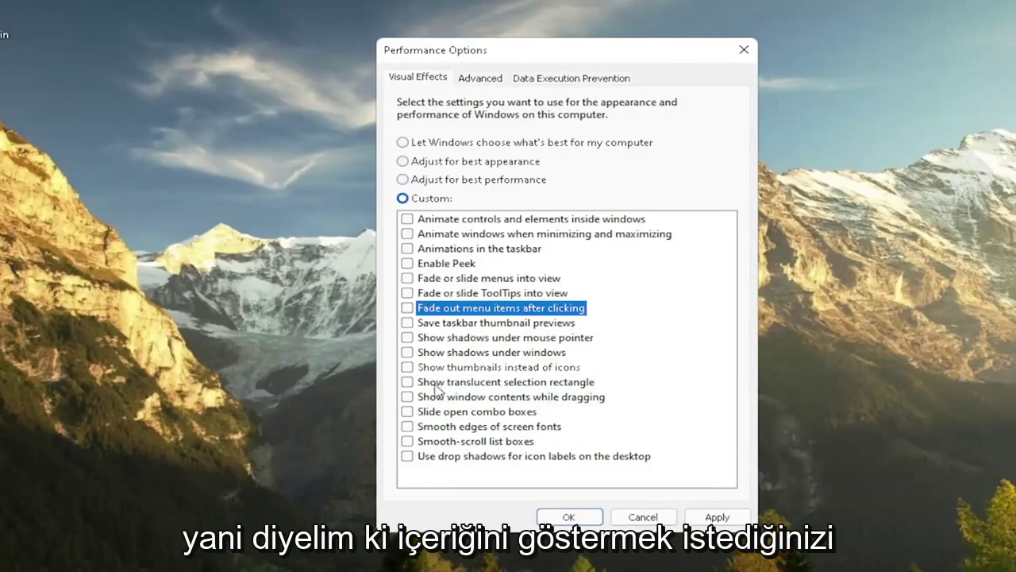
pyautogui.moveTo(624, 49)
pyautogui.mouseDown()
pyautogui.moveTo(350, 78)
pyautogui.moveTo(617, 50)
pyautogui.mouseUp()
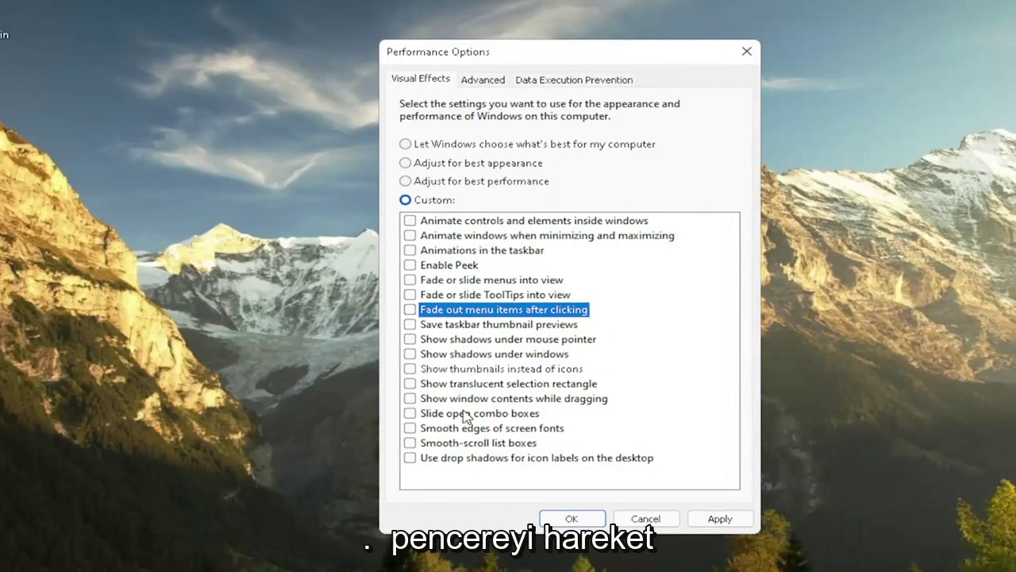
pyautogui.click(429, 398)
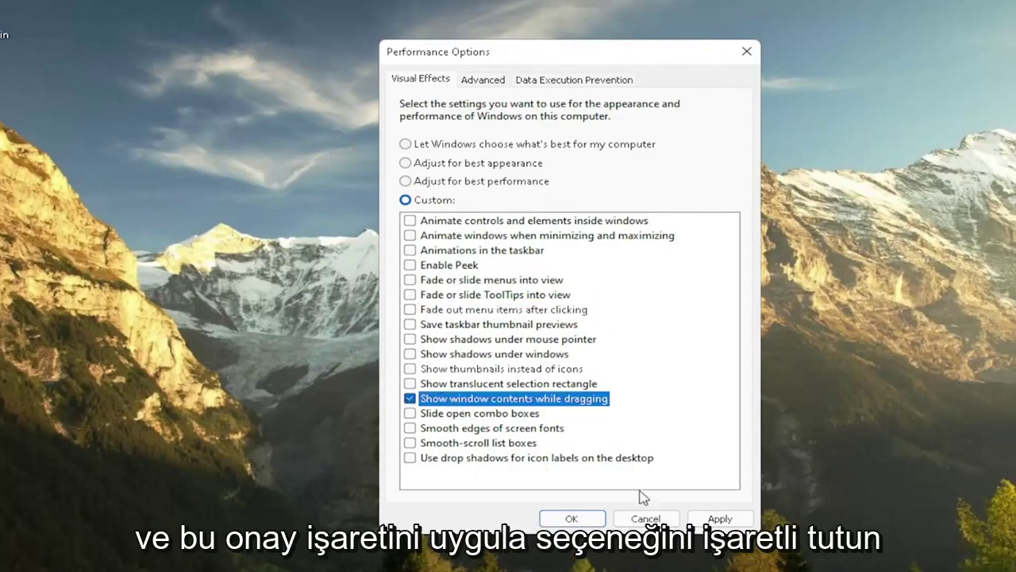
pyautogui.click(707, 520)
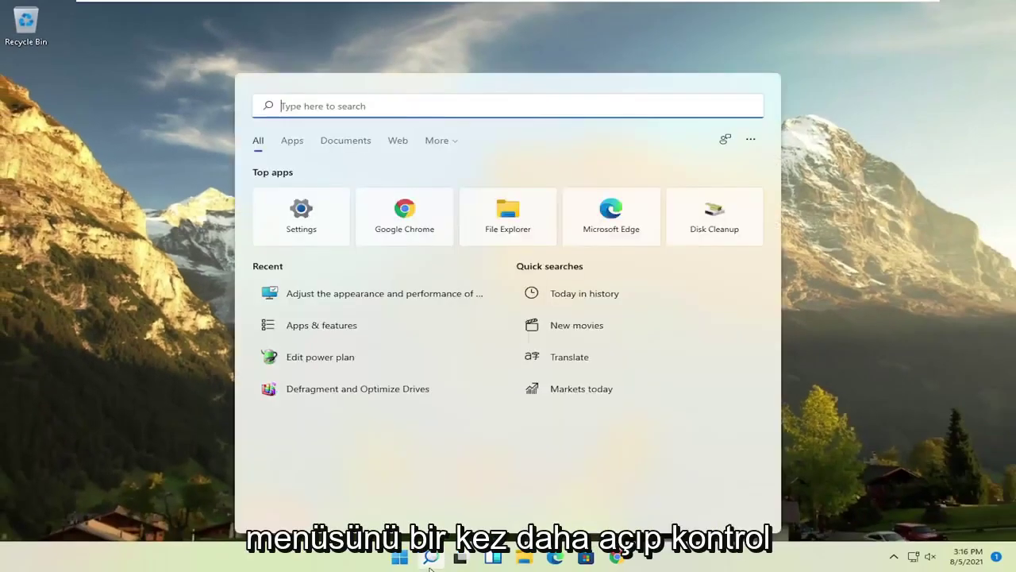
# Search 'control', open Control Panel, and set View by to Large icons
pyautogui.write('control')
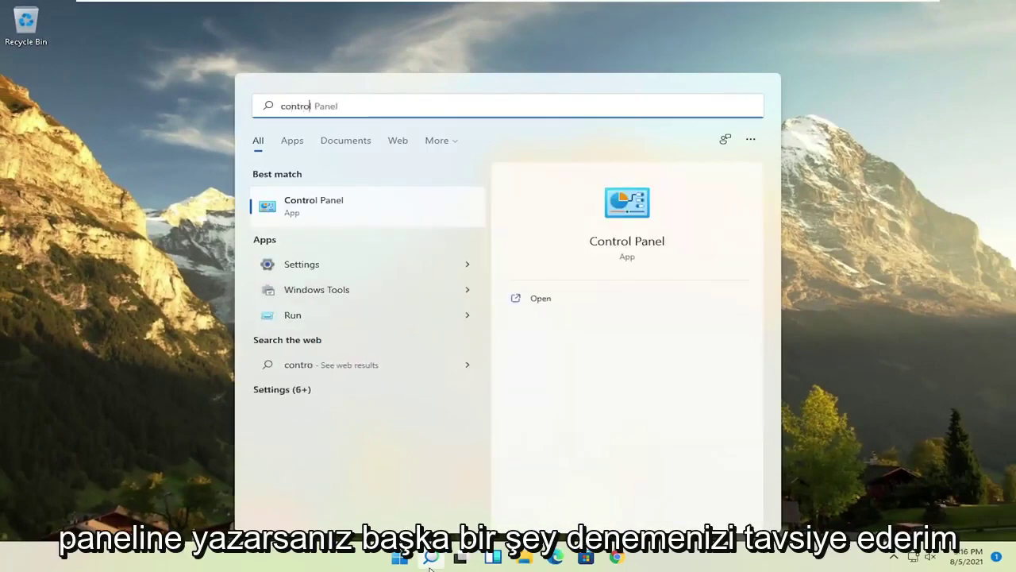
pyautogui.click(324, 213)
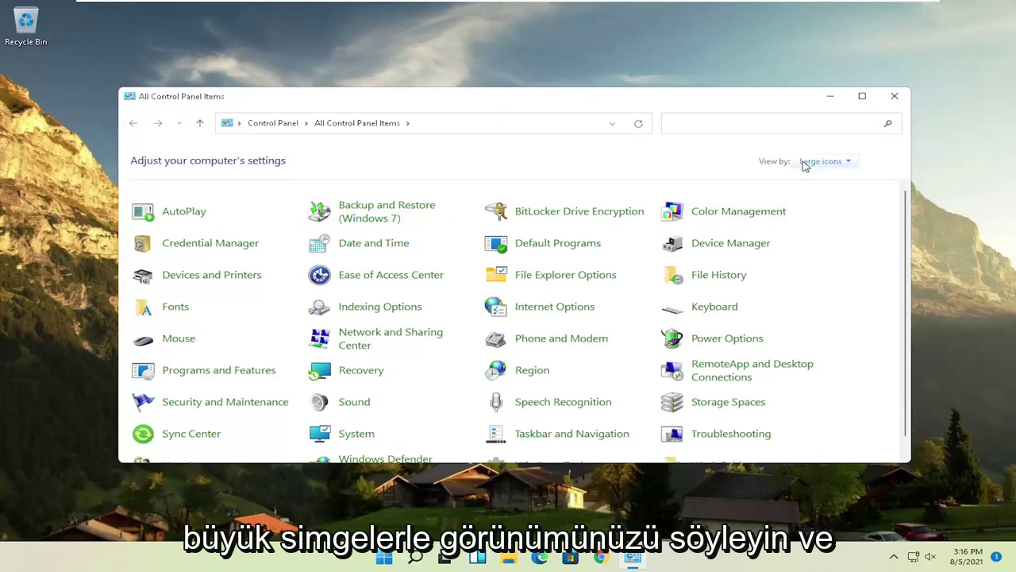
pyautogui.click(805, 163)
pyautogui.click(830, 197)
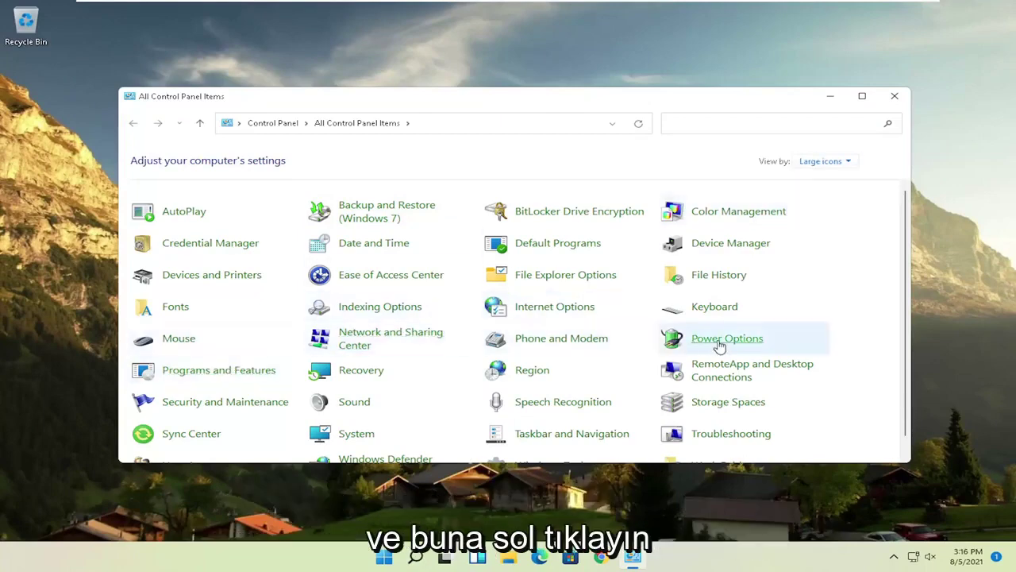
# In Power Options, reveal the additional plans and select High performance
pyautogui.click(744, 339)
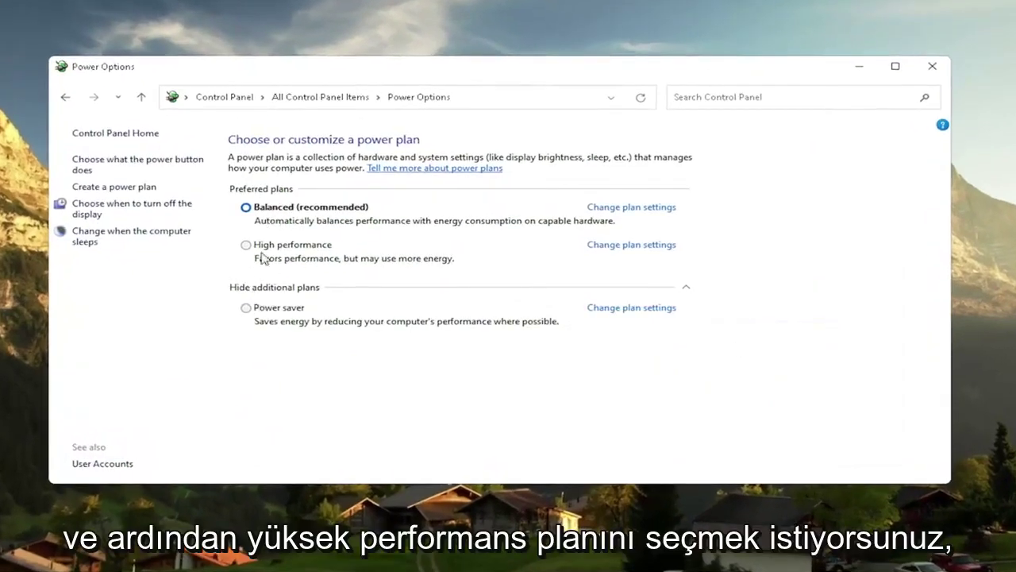
pyautogui.click(282, 287)
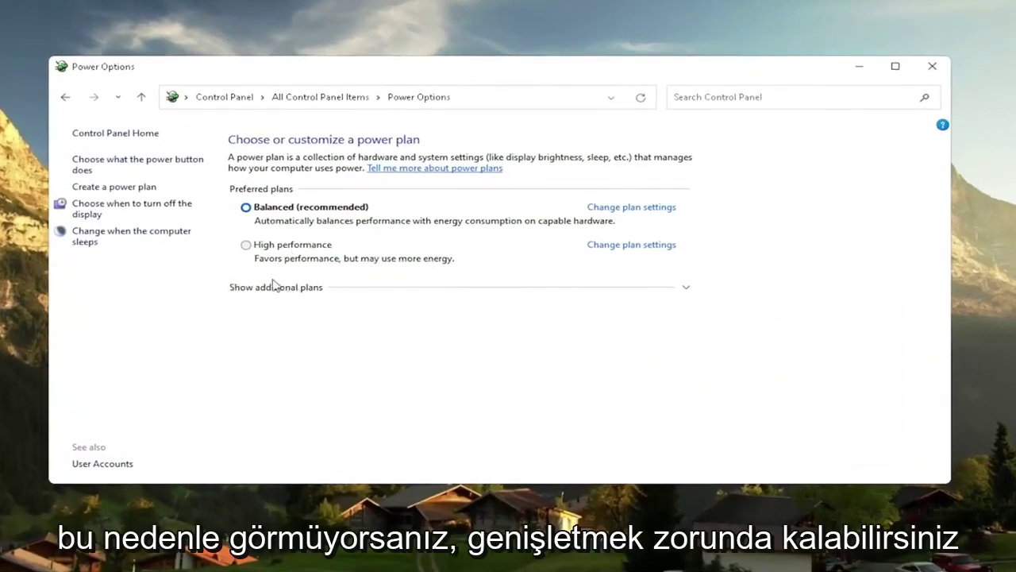
pyautogui.click(280, 289)
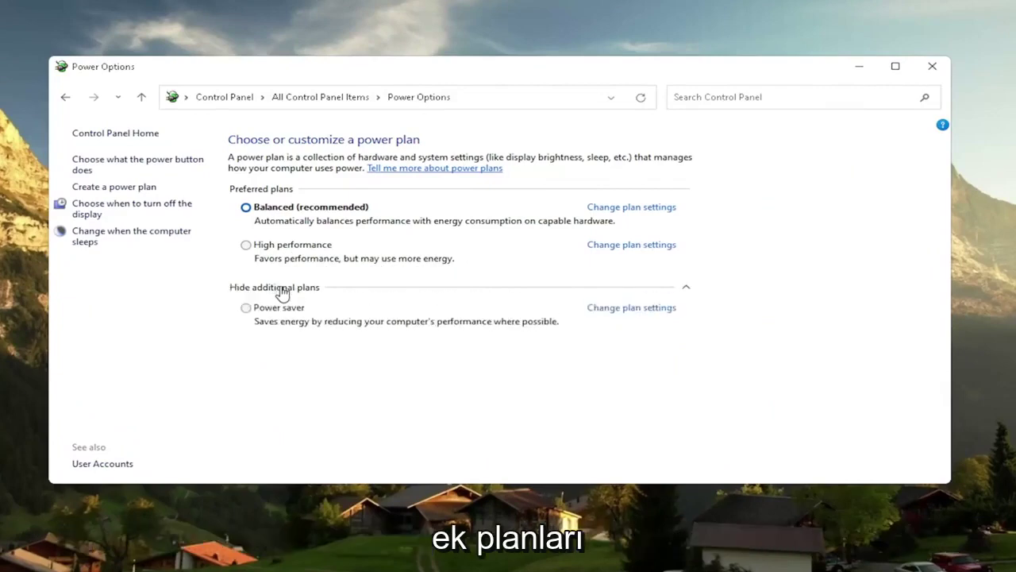
pyautogui.click(247, 245)
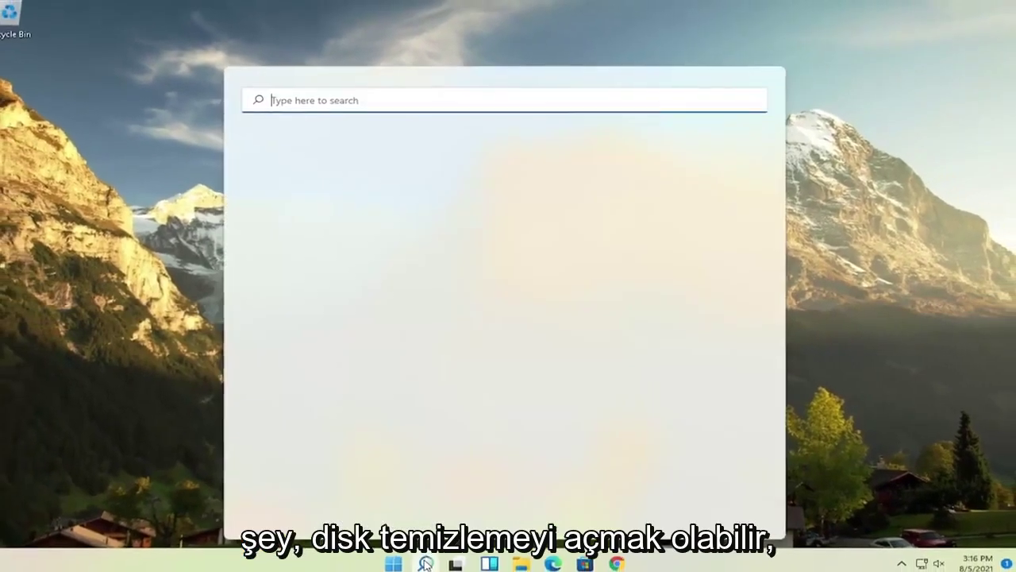
# Run Disk Cleanup on C: including system files and permanently delete the checked files
pyautogui.write('disk clea')
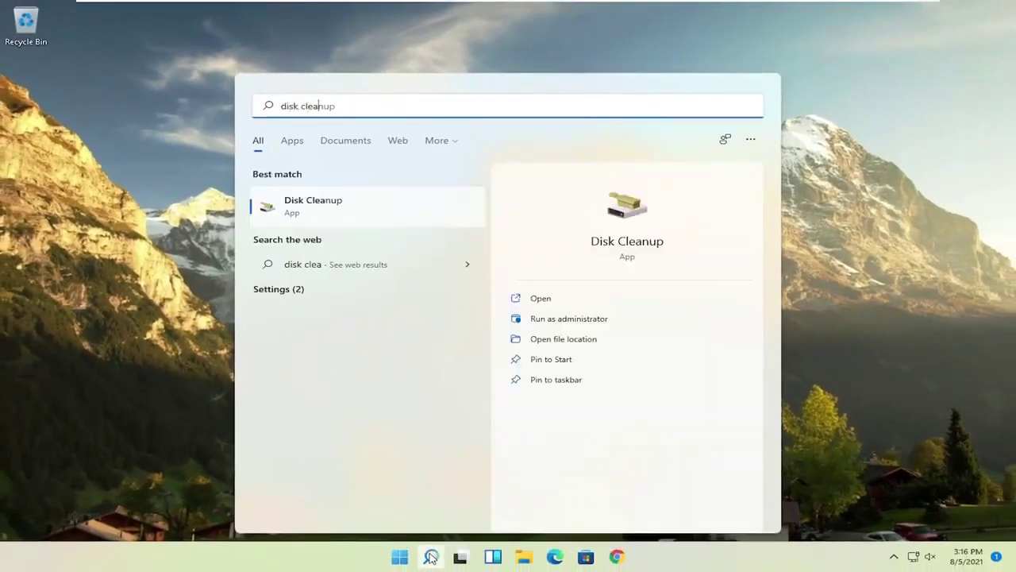
pyautogui.write('n')
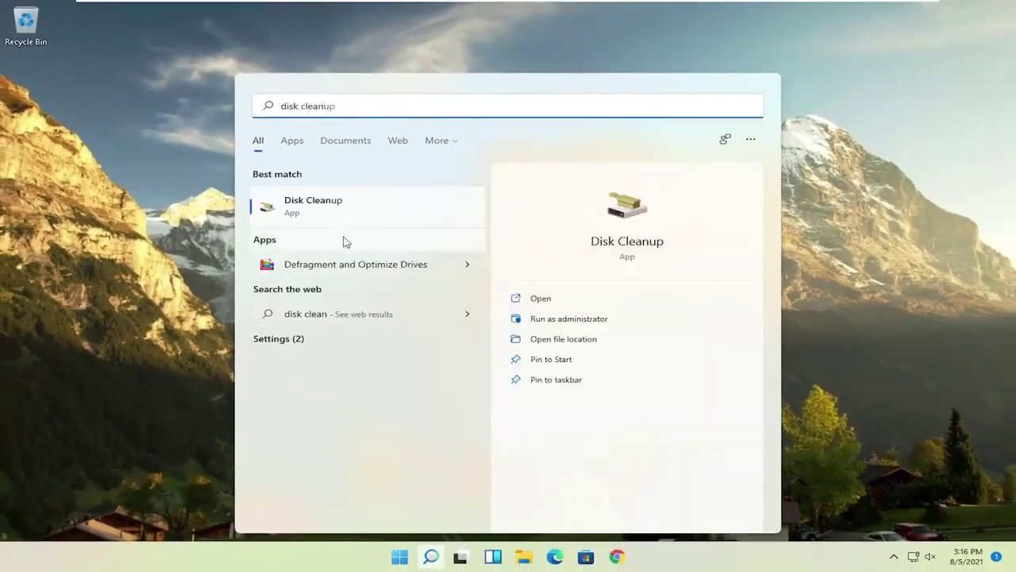
pyautogui.click(308, 201)
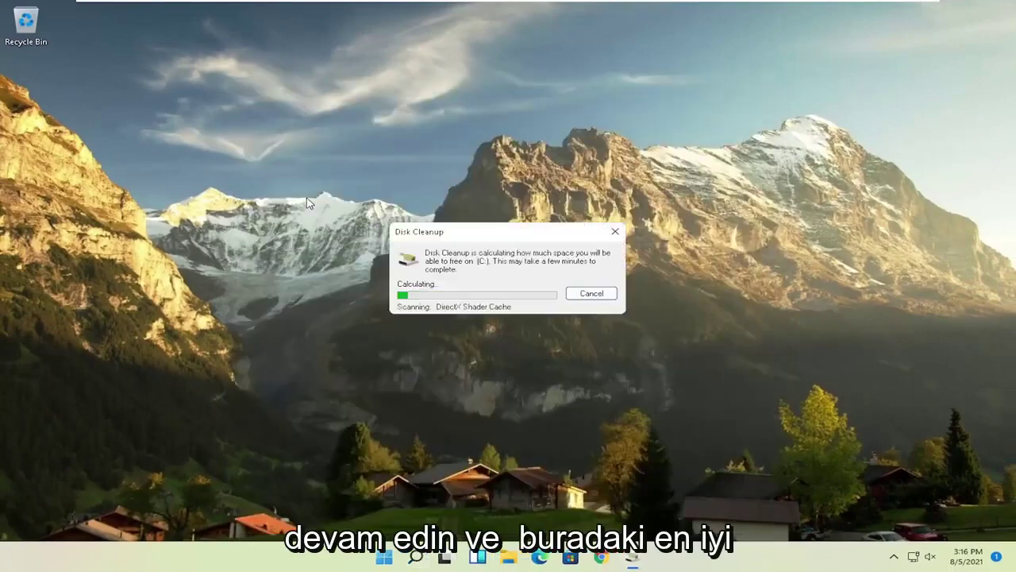
pyautogui.moveTo(256, 95); pyautogui.dragTo(474, 118)
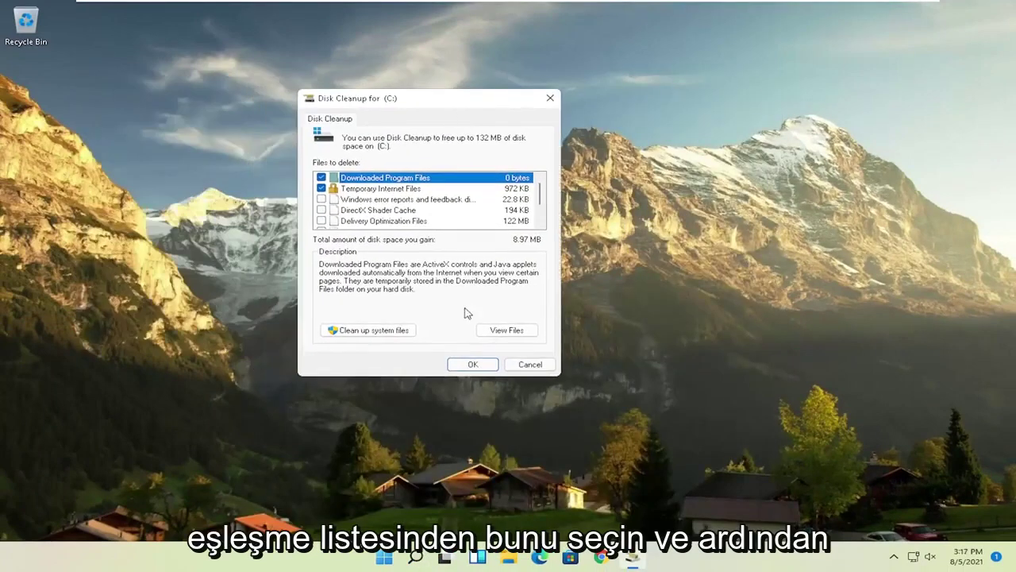
pyautogui.click(367, 331)
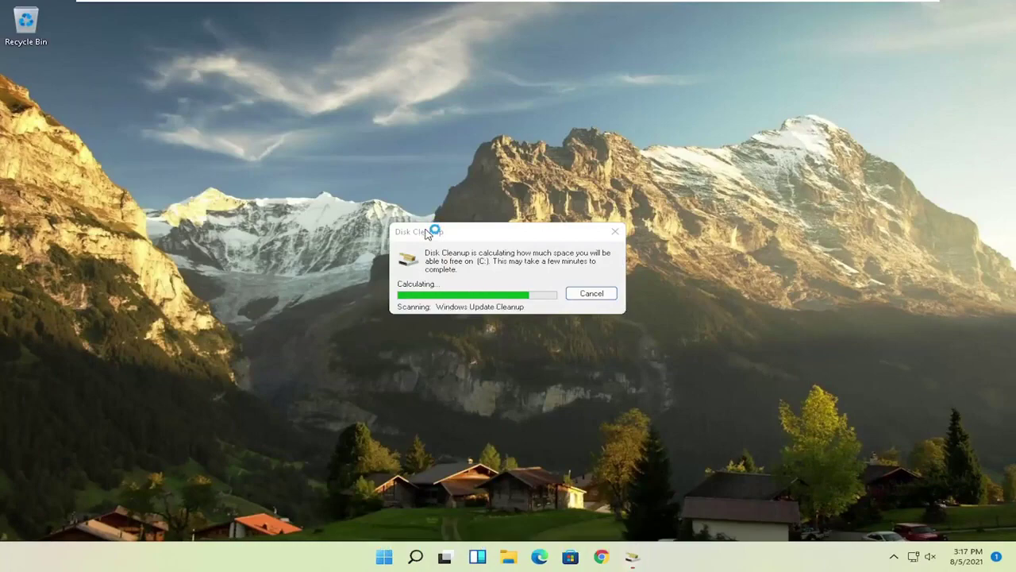
pyautogui.moveTo(249, 98); pyautogui.dragTo(462, 107)
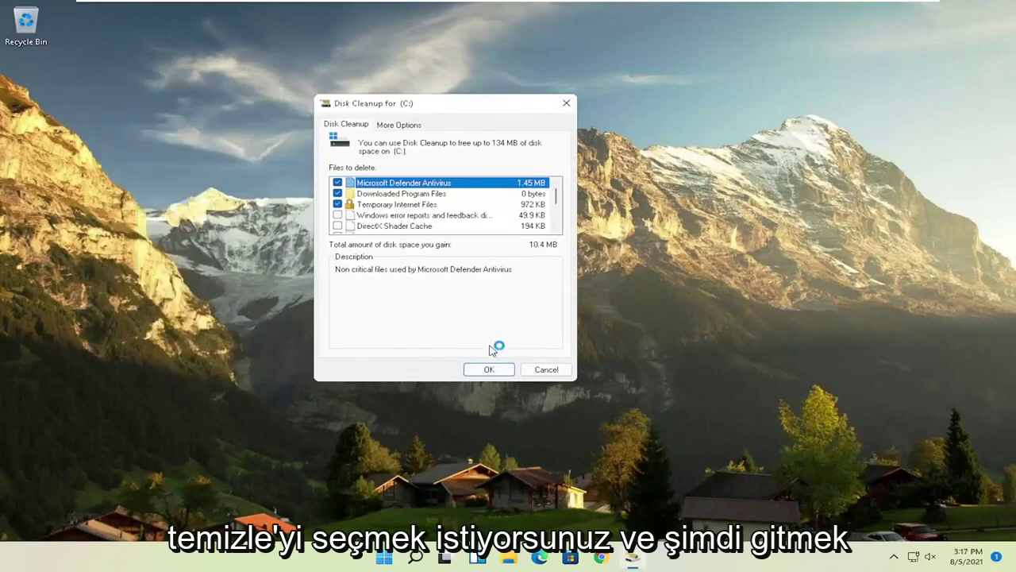
pyautogui.click(488, 369)
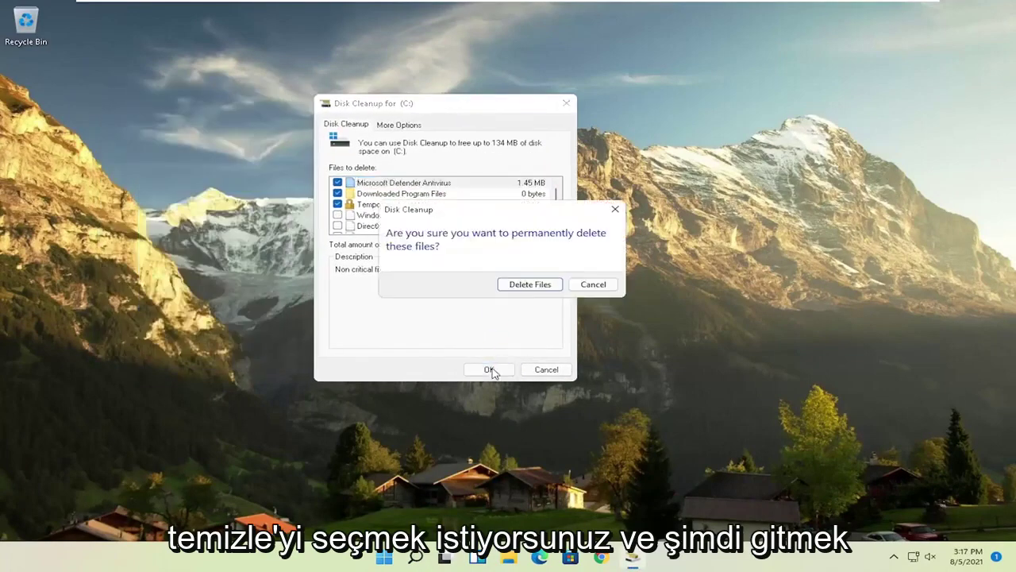
pyautogui.click(532, 284)
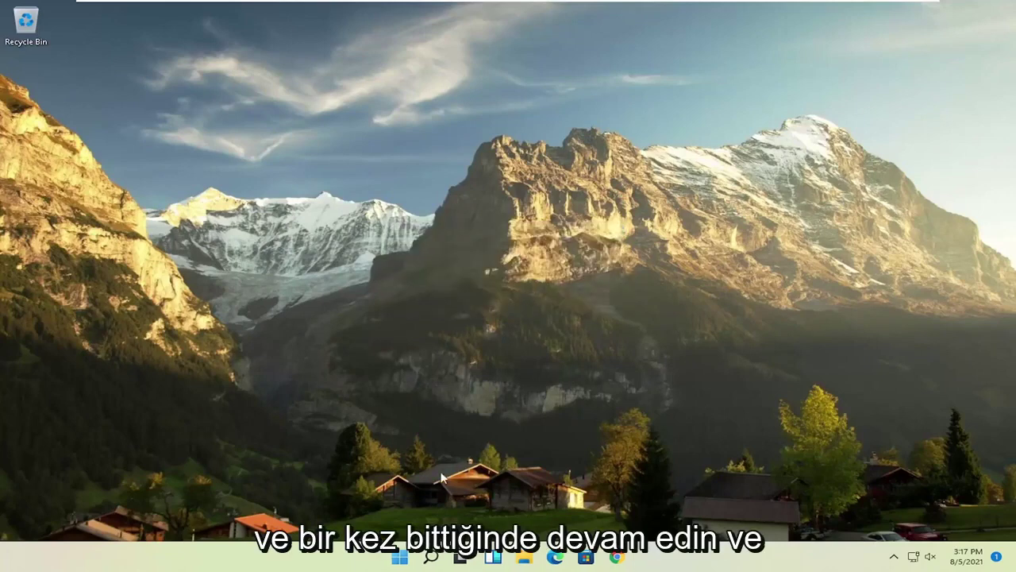
# Search 'defrag' and launch Defragment and Optimize Drives
pyautogui.click(431, 557)
pyautogui.write('d')
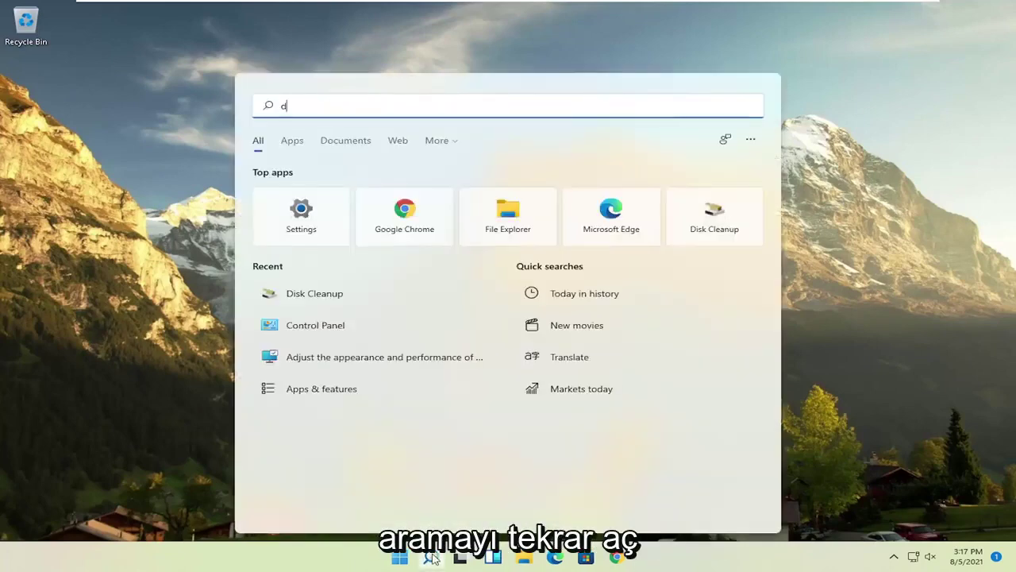
pyautogui.write('isk')
pyautogui.press('BackSpace')
pyautogui.press('BackSpace')
pyautogui.press('BackSpace')
pyautogui.write('efrag')
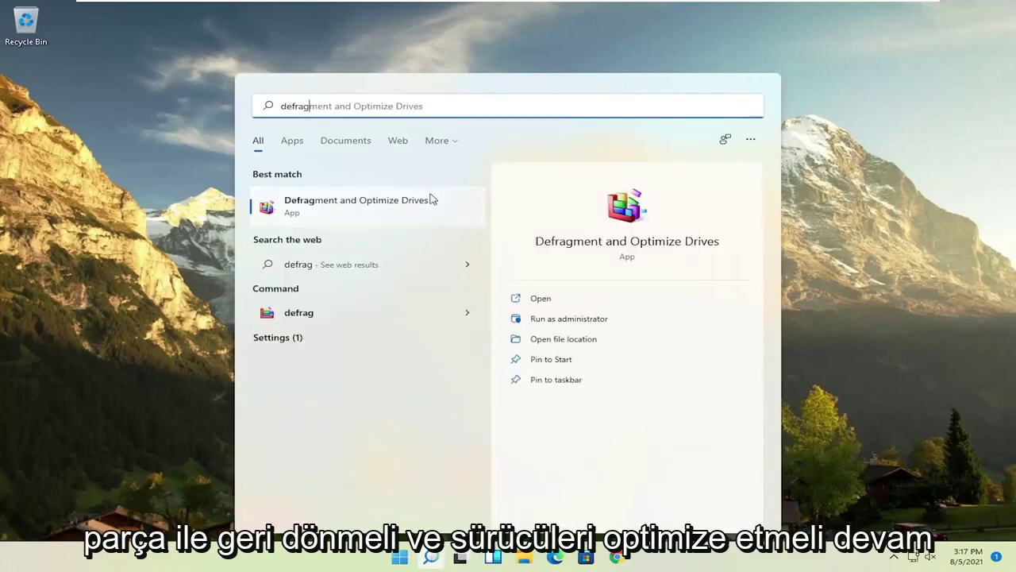
pyautogui.click(370, 213)
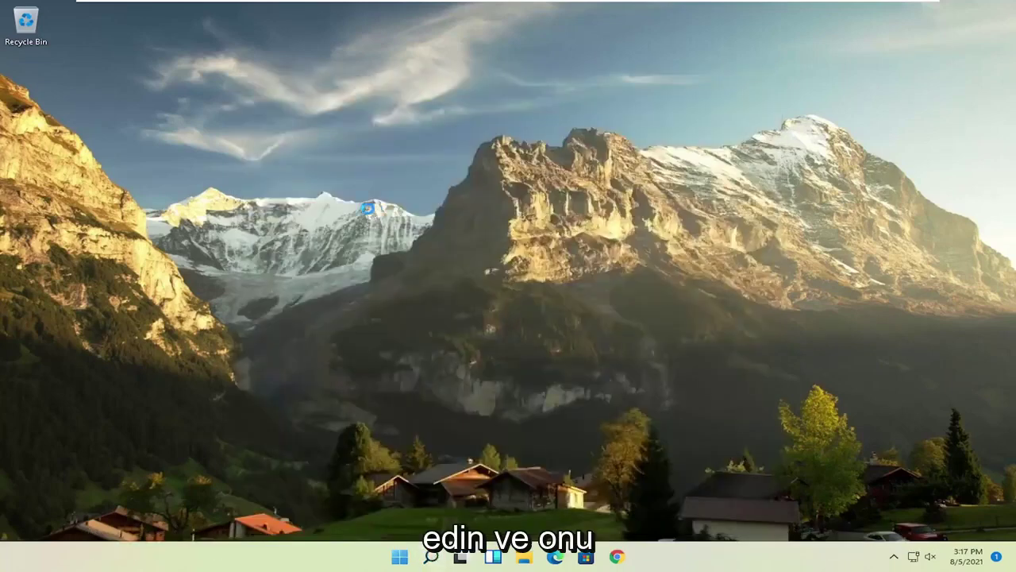
# Optimize the C: drive to 0% fragmented, then close Optimize Drives
pyautogui.moveTo(418, 139); pyautogui.dragTo(402, 113)
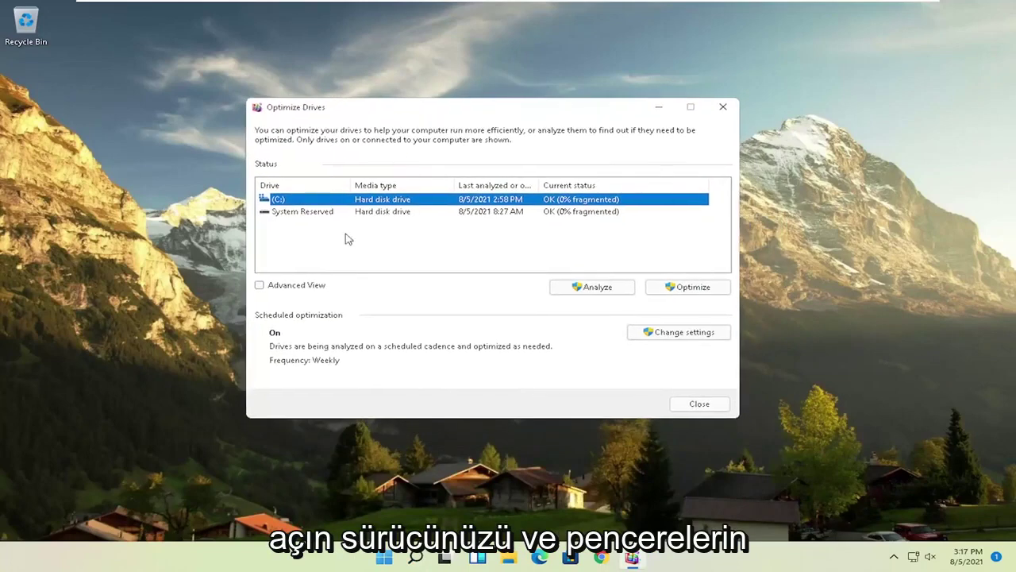
pyautogui.click(287, 212)
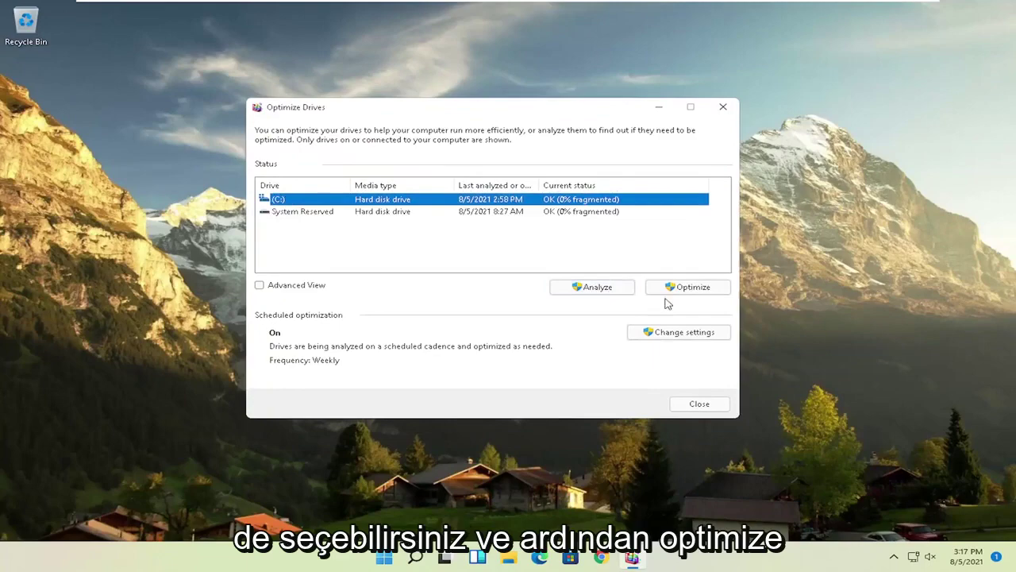
pyautogui.click(688, 288)
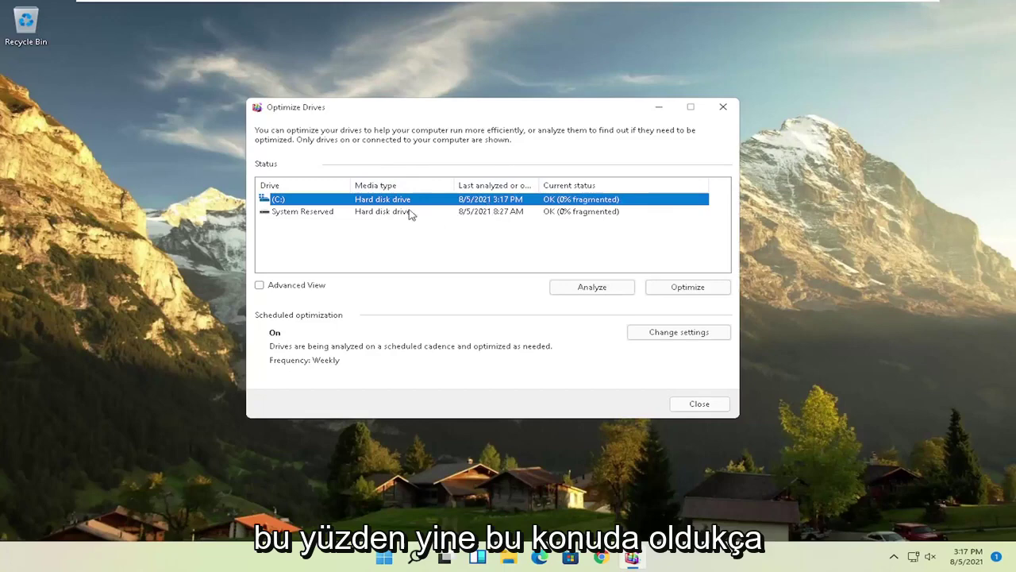
pyautogui.click(723, 107)
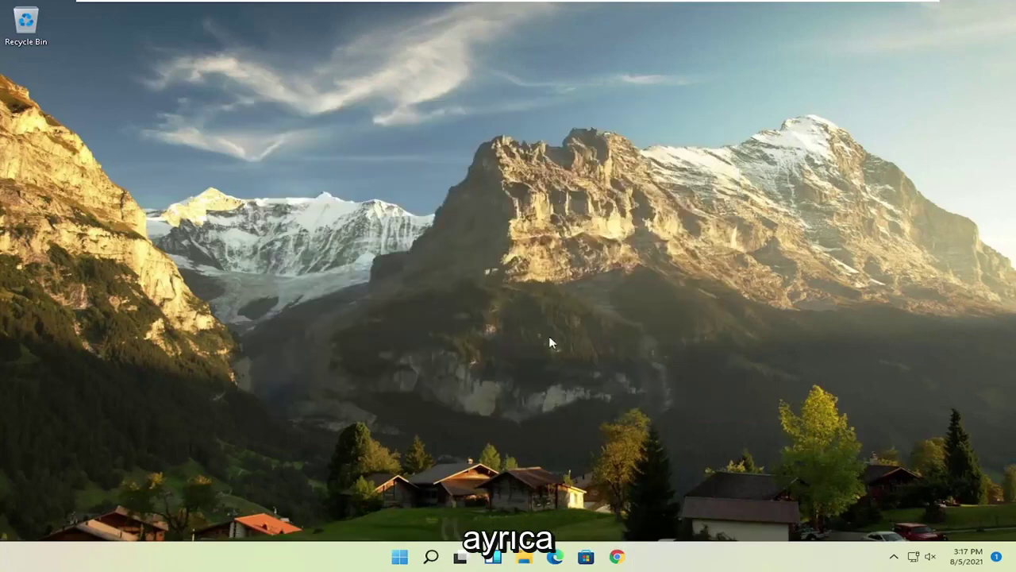
# Launch Command Prompt as administrator from a 'cmd' search, approving the UAC prompt
pyautogui.click(430, 556)
pyautogui.write('cmd')
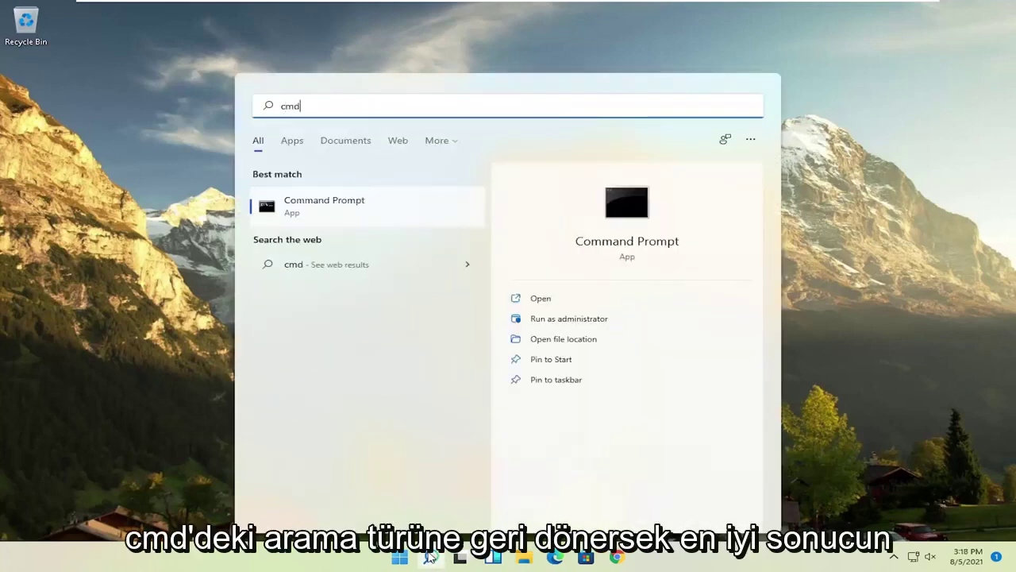
pyautogui.rightClick(322, 206)
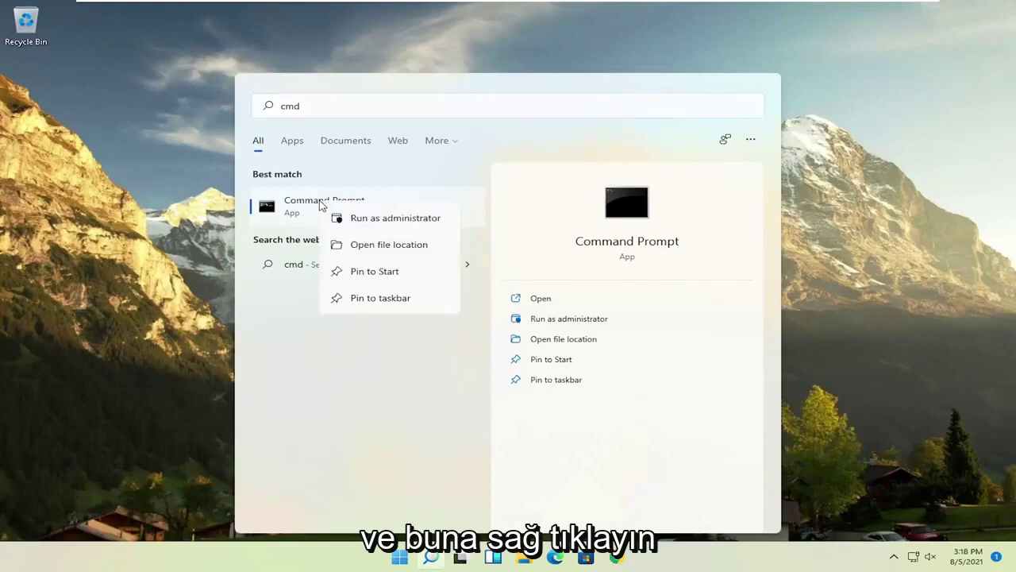
pyautogui.click(379, 219)
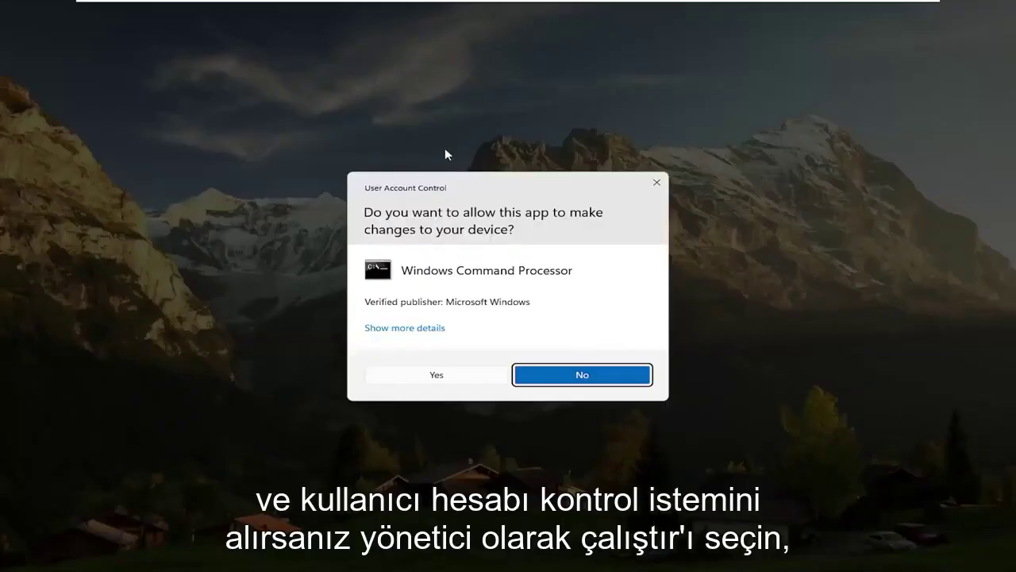
pyautogui.click(441, 374)
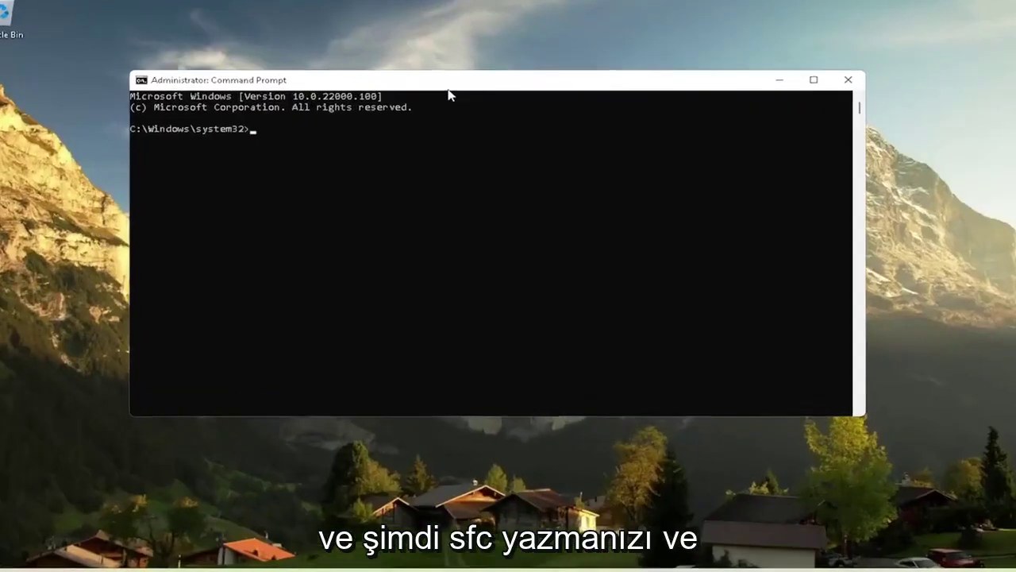
# Run sfc /scannow and let verification finish at 100% with no integrity violations
pyautogui.write('sfc')
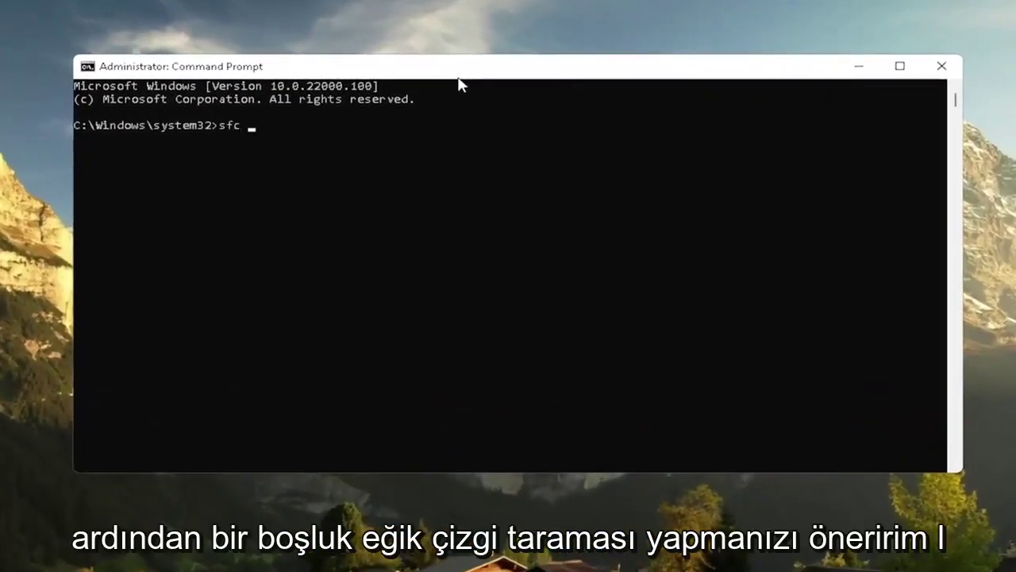
pyautogui.write('nnow')
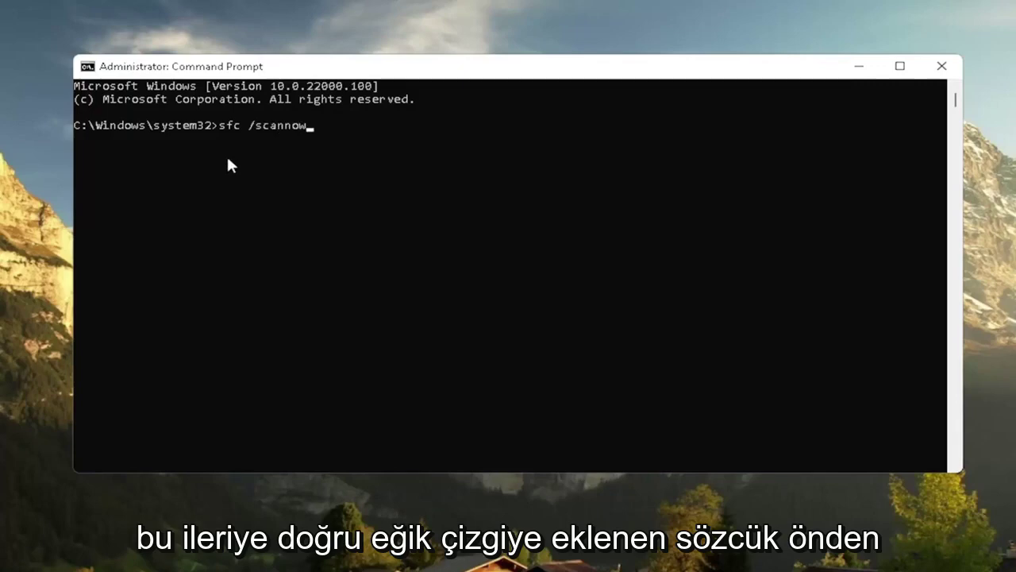
pyautogui.press('Return')
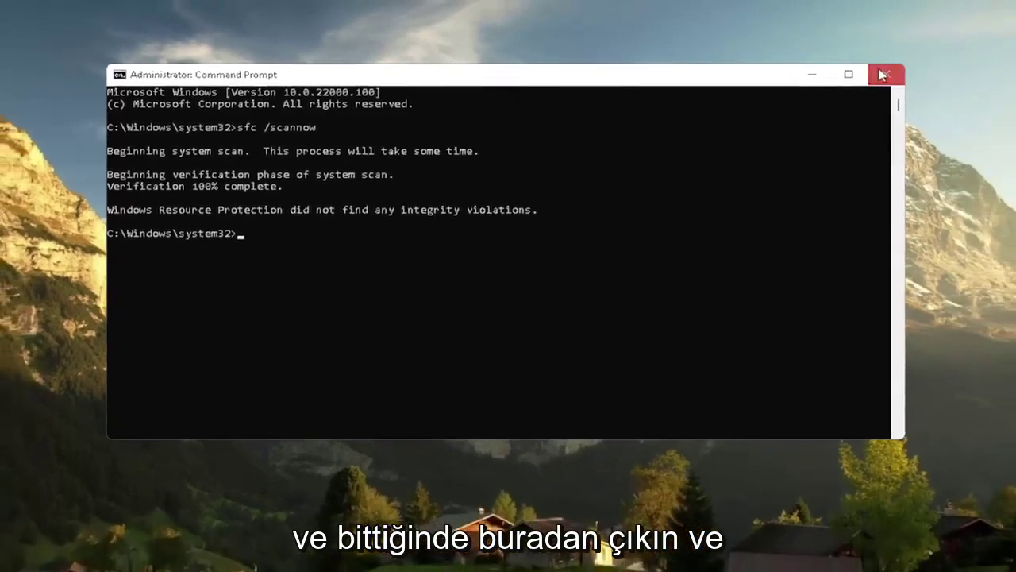
# Close Command Prompt and restart Windows from the Start button's quick-links menu
pyautogui.click(882, 75)
pyautogui.rightClick(399, 558)
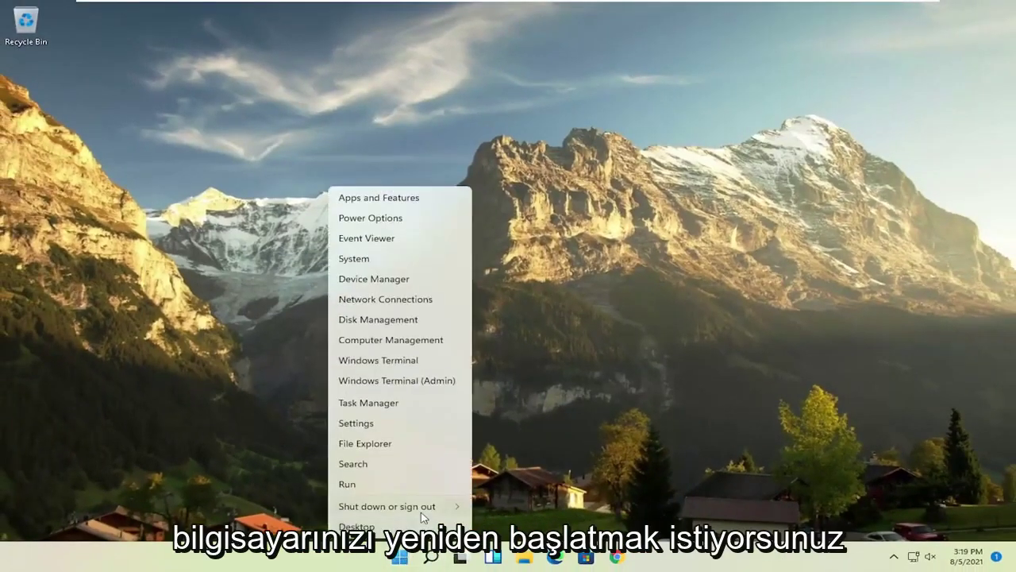
pyautogui.moveTo(388, 506)
pyautogui.click(525, 525)
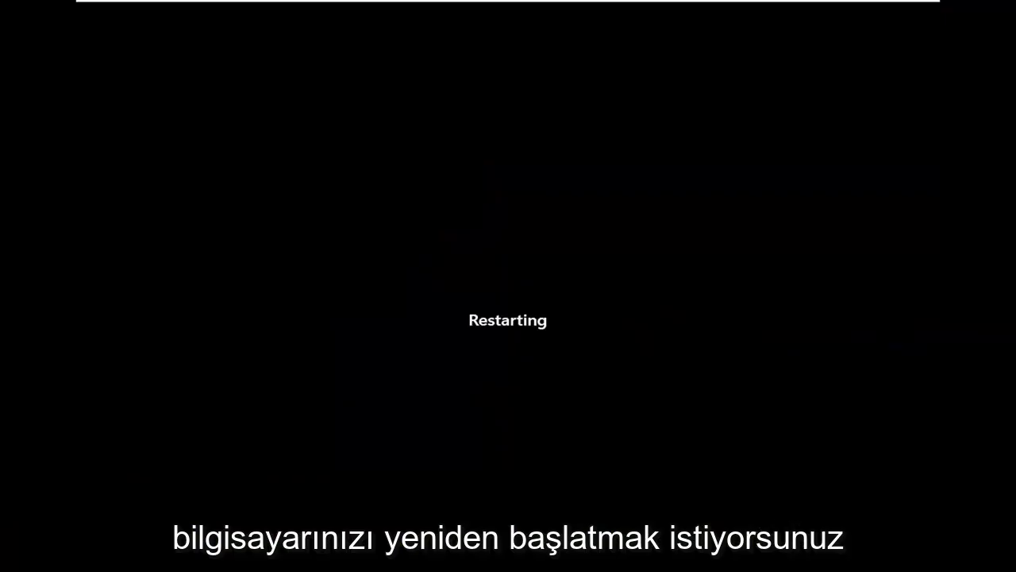